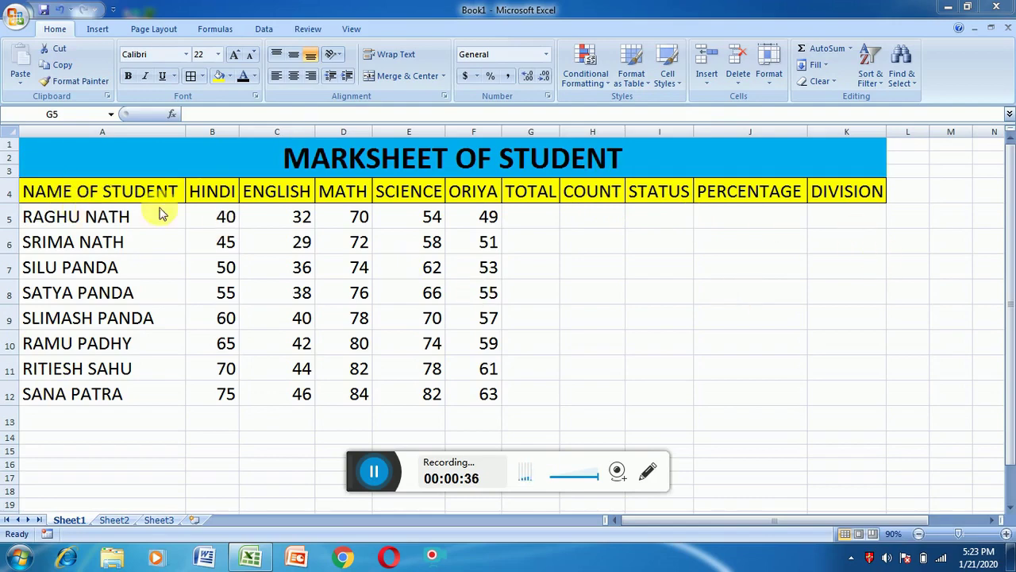
Enter =SUM(B5:F5) in G5 and fill it down to G12 for all eight students
{"action": "left_click", "coordinate": [517, 219]}
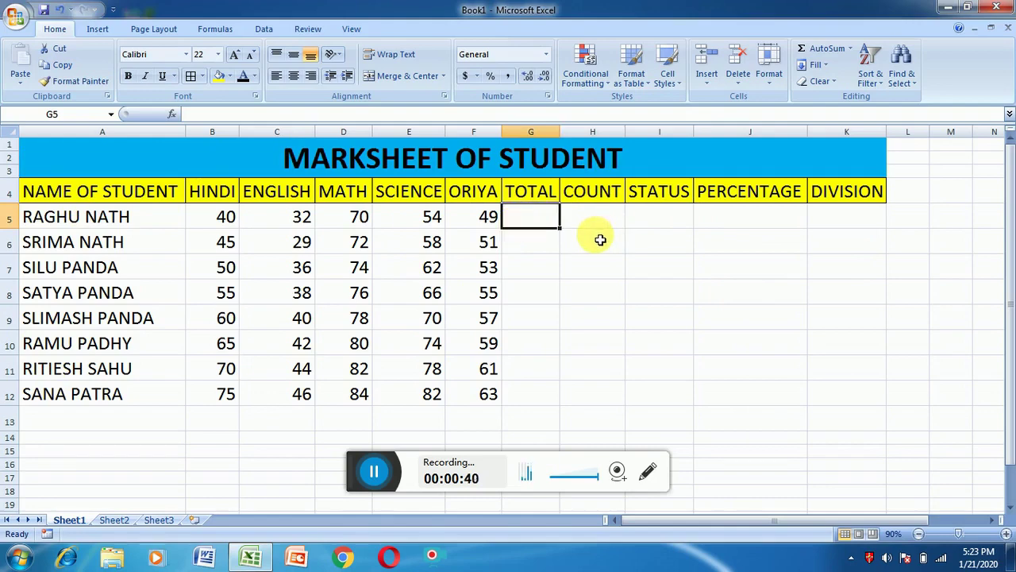
{"action": "left_click", "coordinate": [559, 221]}
{"action": "type", "text": "=SU"}
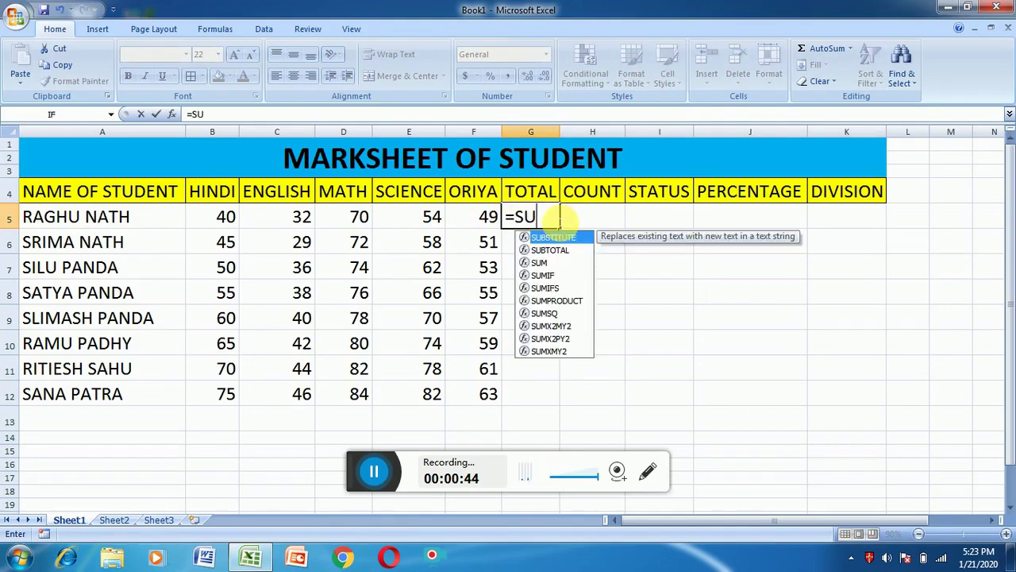
{"action": "type", "text": "M("}
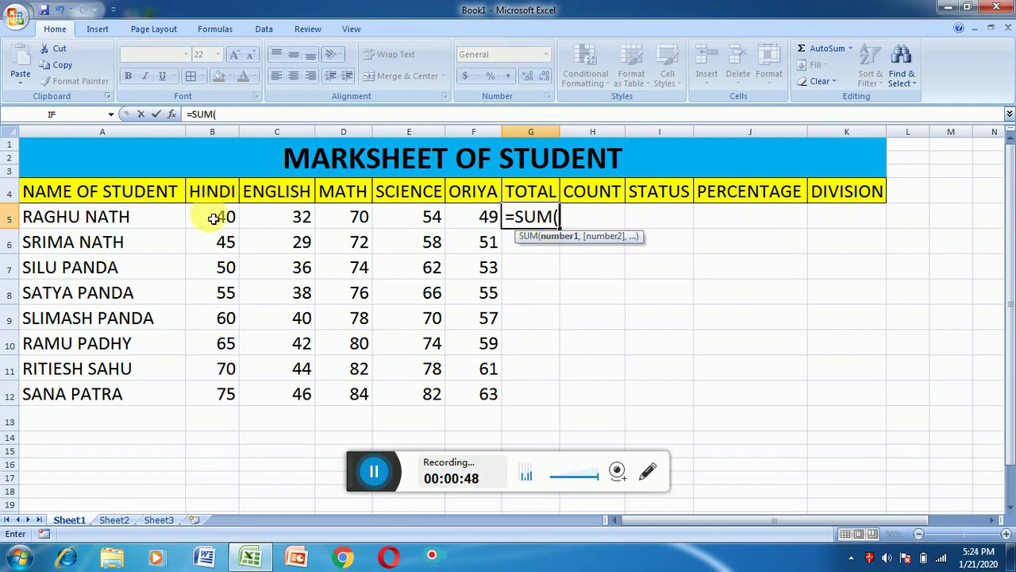
{"action": "left_click_drag", "start_coordinate": [213, 220], "coordinate": [483, 228]}
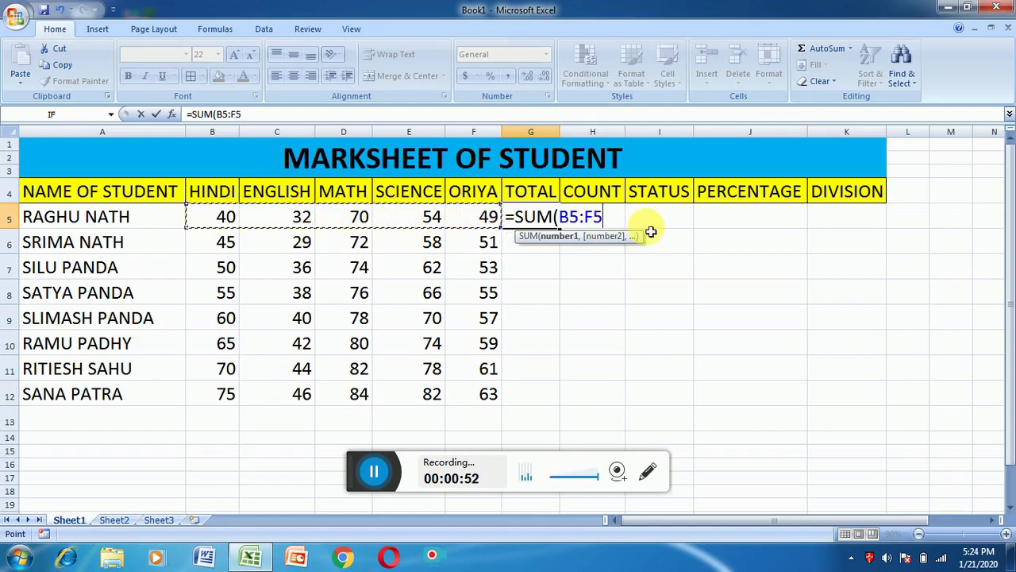
{"action": "type", "text": ")"}
{"action": "key", "text": "Return"}
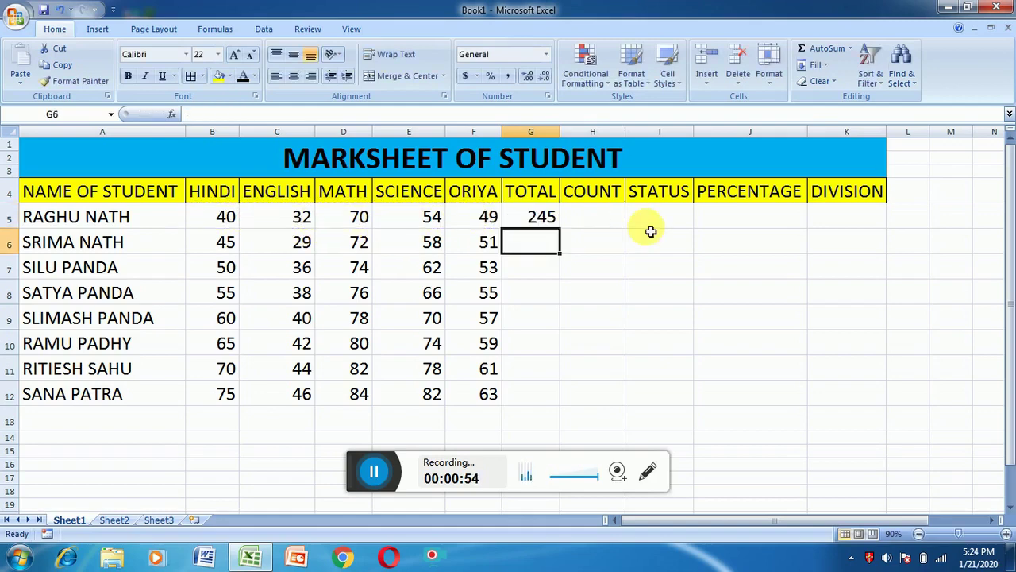
{"action": "left_click", "coordinate": [547, 220]}
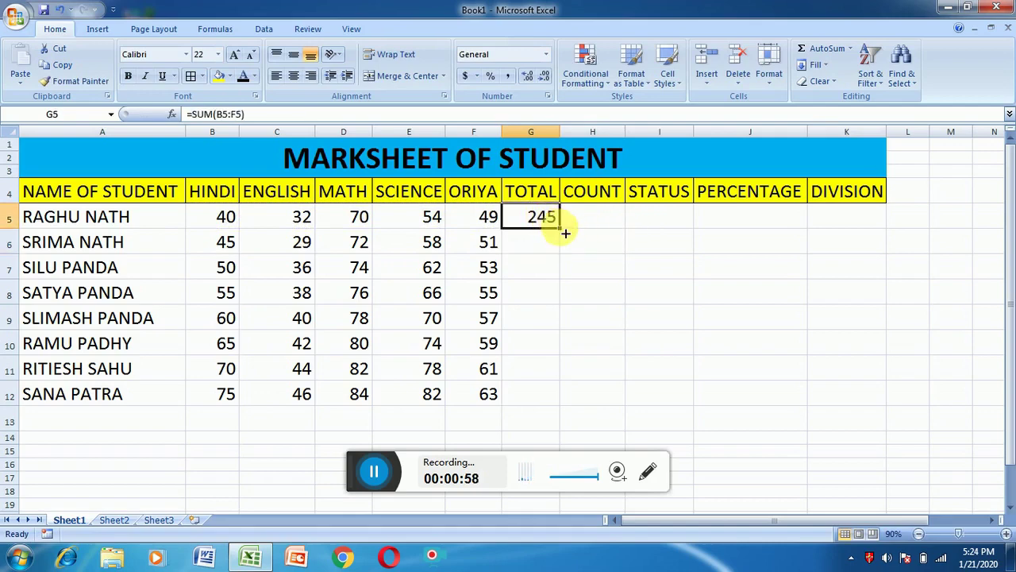
{"action": "double_click", "coordinate": [565, 233]}
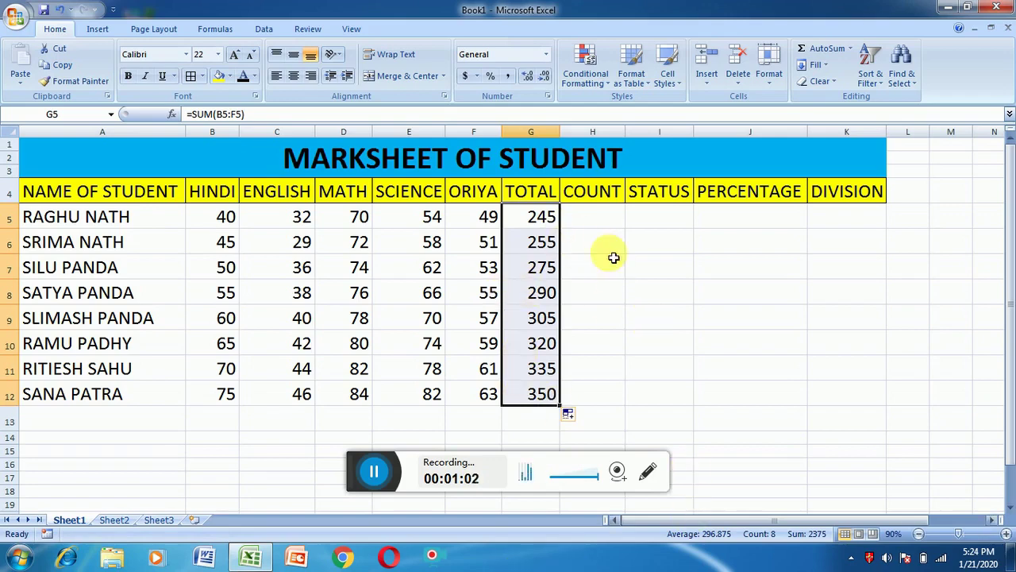
{"action": "left_click", "coordinate": [591, 217]}
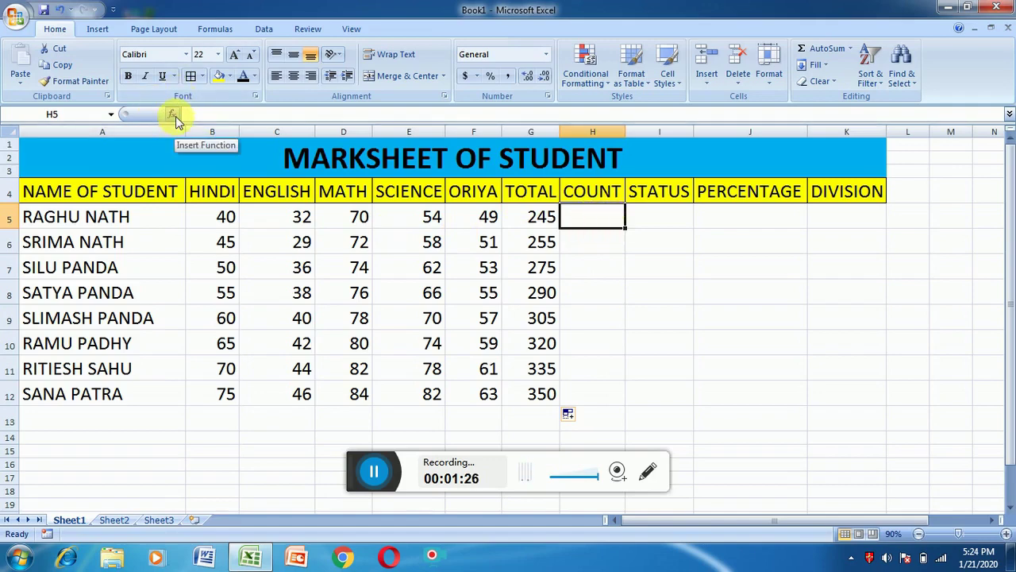
Put =COUNTIF(B5:F5,"<40") in H5 and fill it down to H12
{"action": "left_click", "coordinate": [173, 115]}
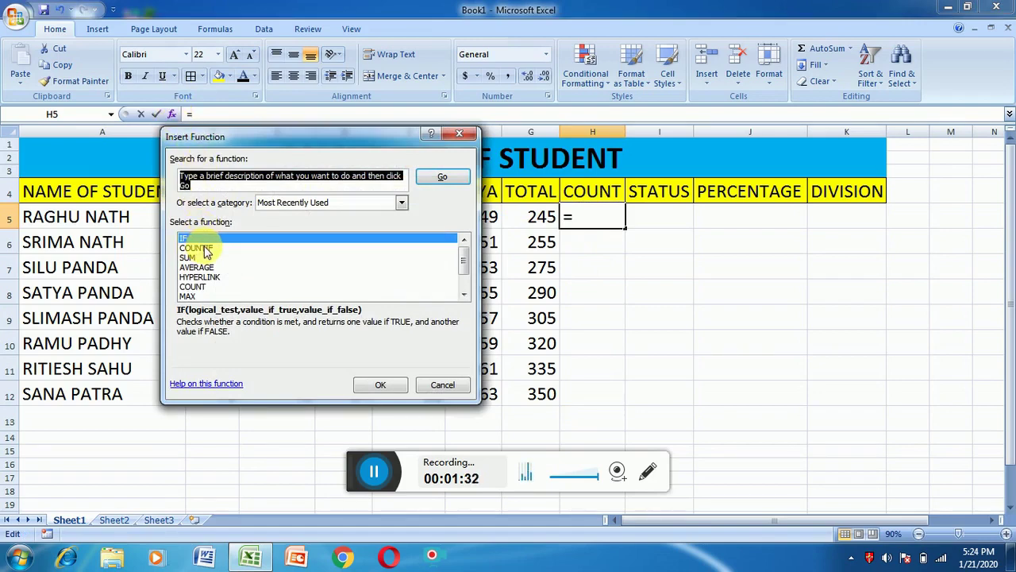
{"action": "left_click", "coordinate": [197, 248]}
{"action": "left_click", "coordinate": [379, 385]}
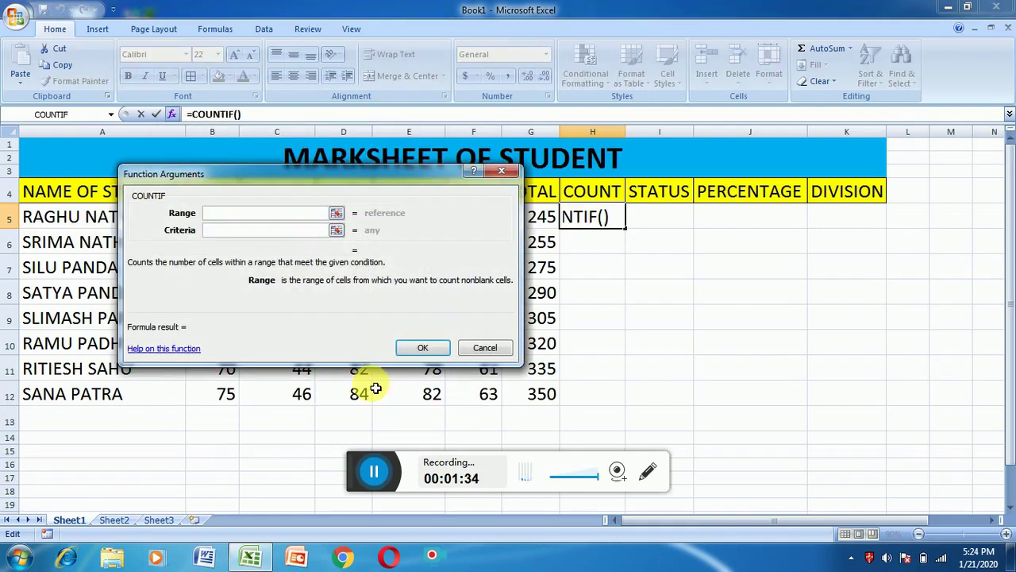
{"action": "mouse_move", "coordinate": [284, 181]}
{"action": "left_mouse_down"}
{"action": "mouse_move", "coordinate": [665, 119]}
{"action": "mouse_move", "coordinate": [376, 290]}
{"action": "left_mouse_up"}
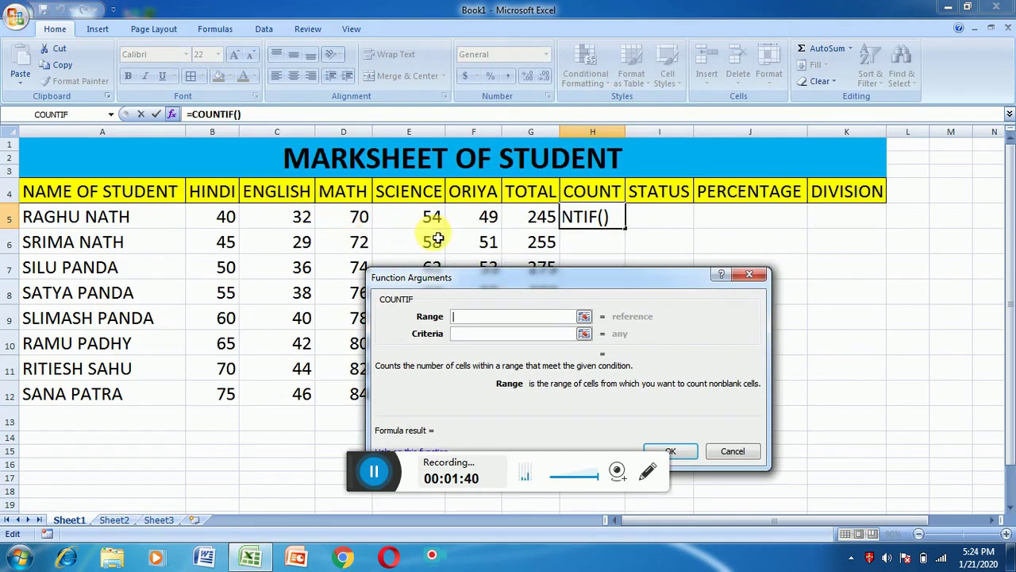
{"action": "left_click", "coordinate": [226, 216]}
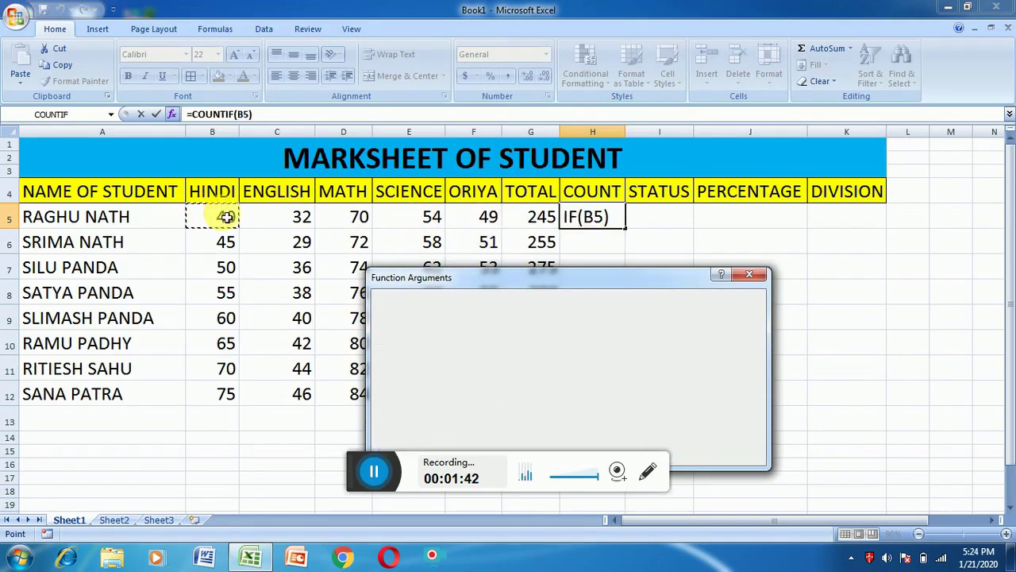
{"action": "left_click_drag", "start_coordinate": [226, 216], "coordinate": [486, 216]}
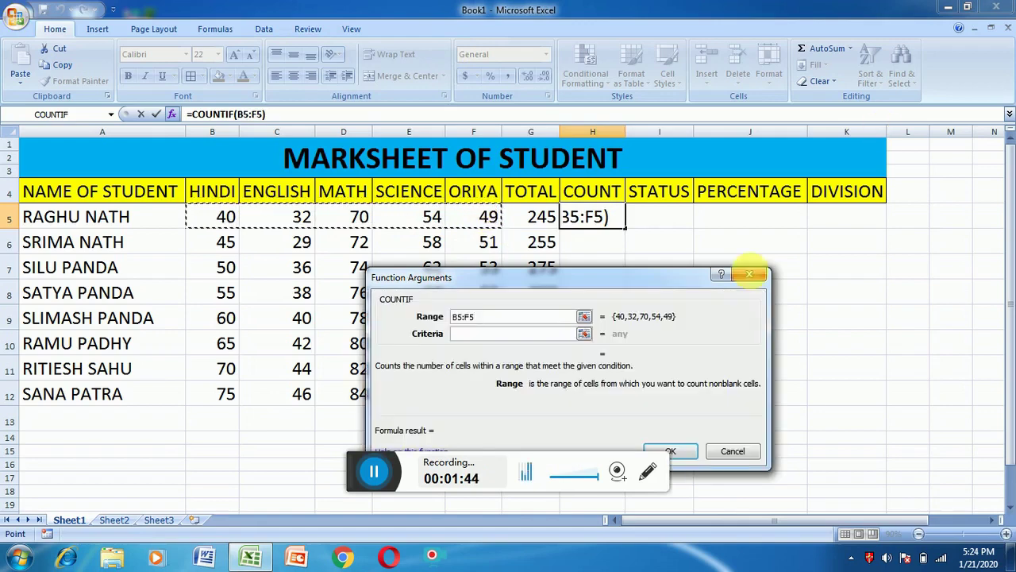
{"action": "left_click_drag", "start_coordinate": [637, 272], "coordinate": [735, 115]}
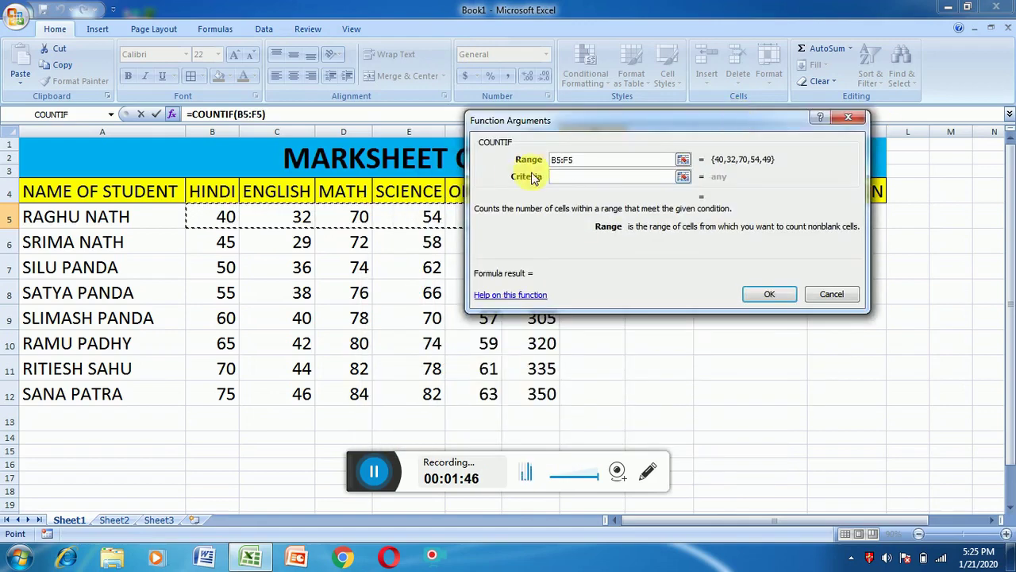
{"action": "left_click", "coordinate": [571, 176]}
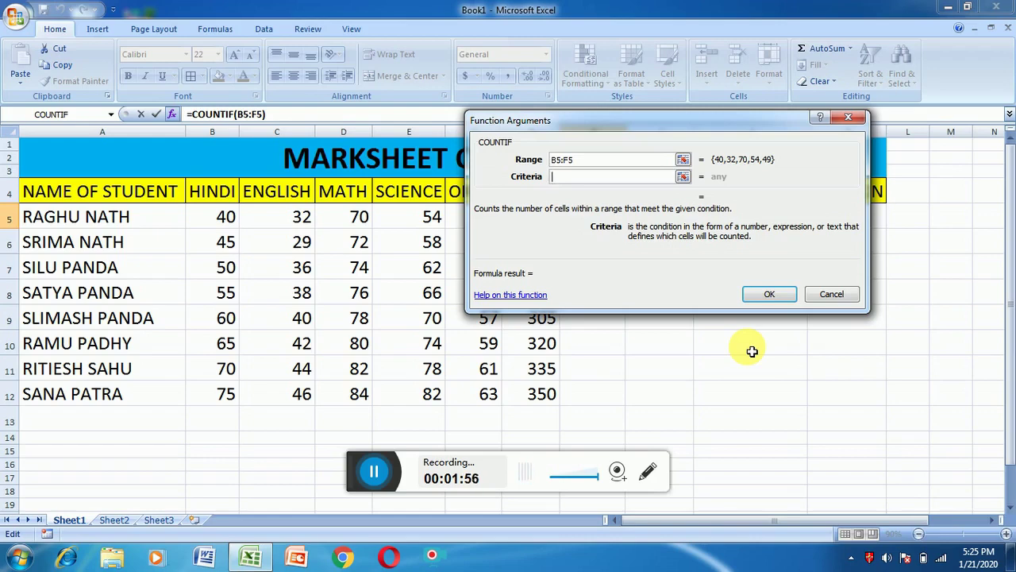
{"action": "type", "text": "<"}
{"action": "type", "text": "40"}
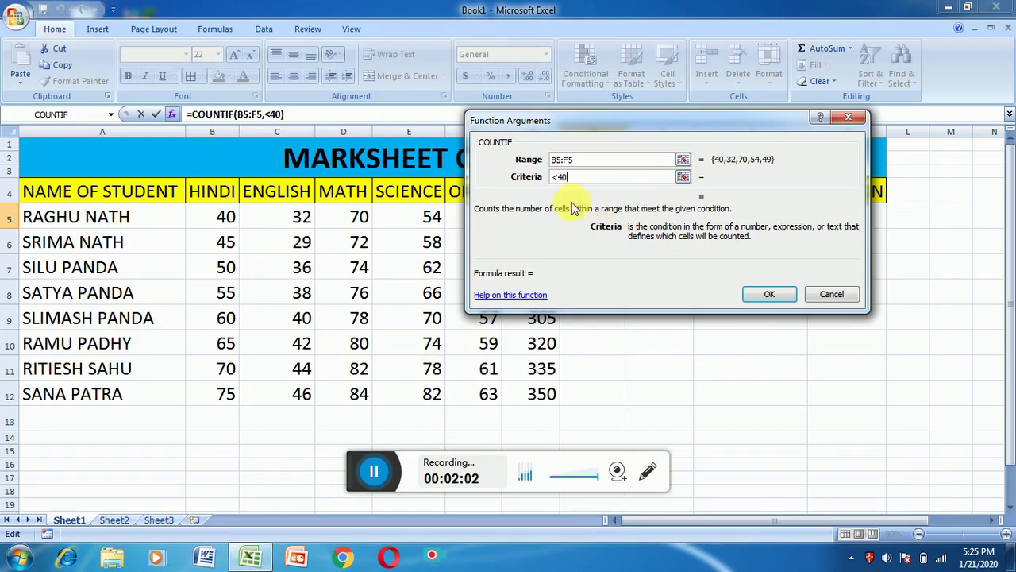
{"action": "left_click", "coordinate": [768, 299]}
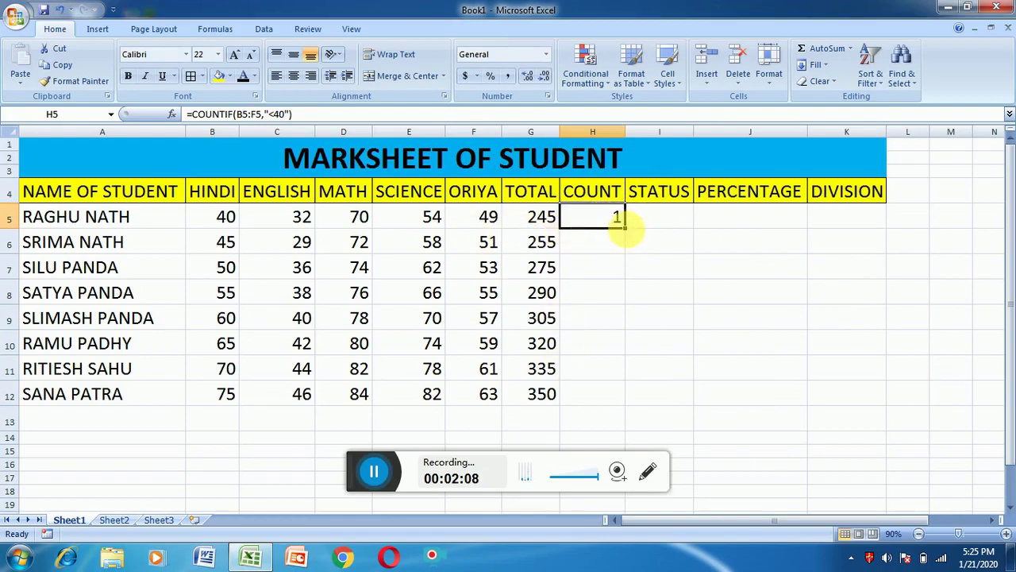
{"action": "double_click", "coordinate": [627, 228]}
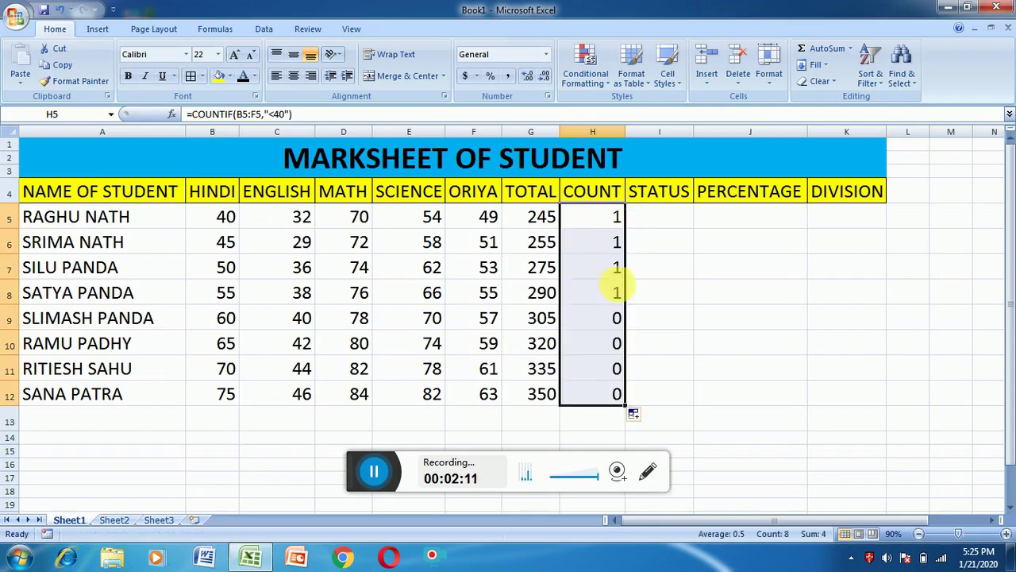
{"action": "left_click", "coordinate": [593, 230]}
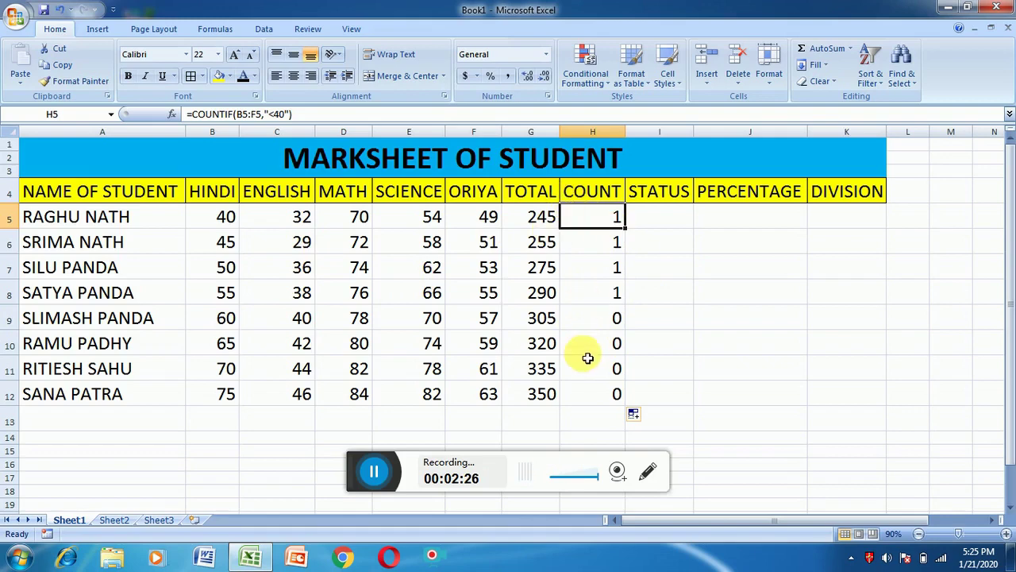
{"action": "left_click", "coordinate": [657, 217]}
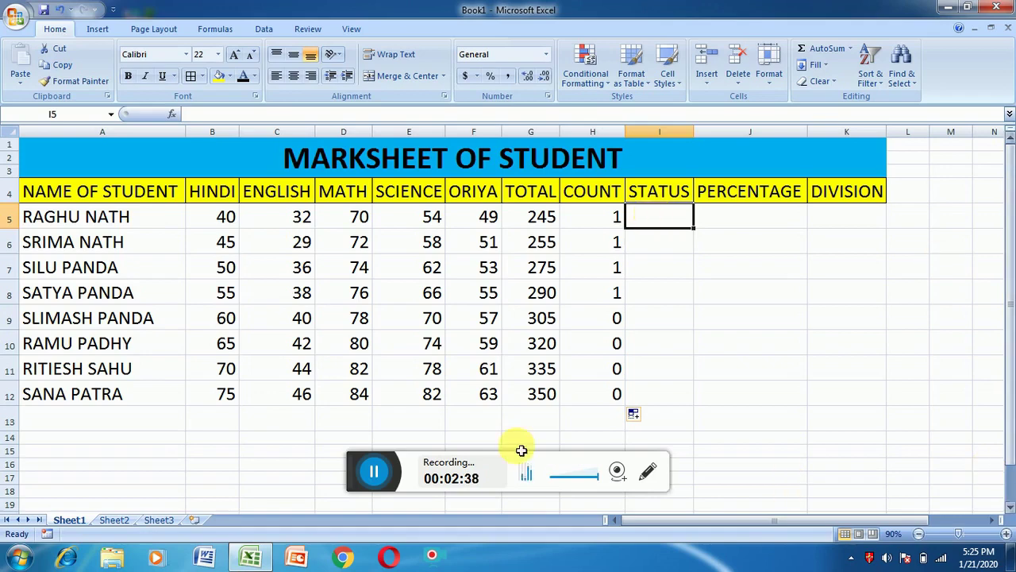
Build I5's IF with test H5=0 returning PASS, and nest a second IF as the false result
{"action": "left_click", "coordinate": [174, 115]}
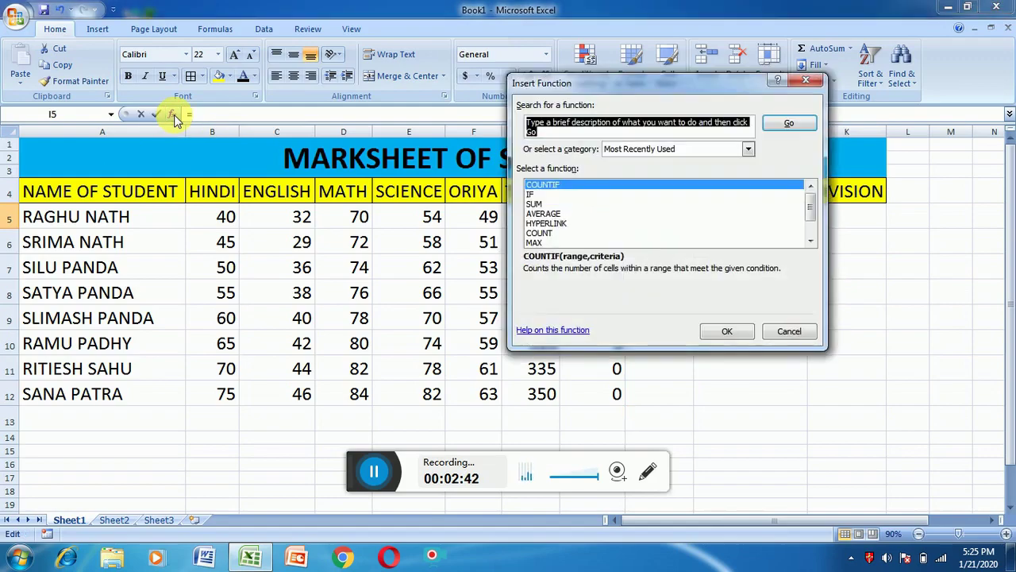
{"action": "left_click", "coordinate": [535, 194]}
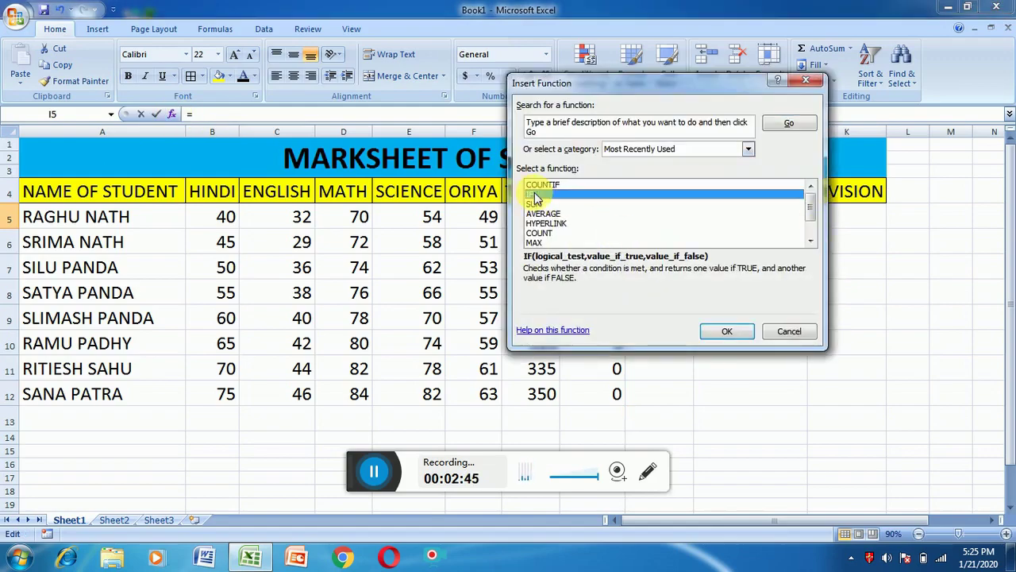
{"action": "left_click", "coordinate": [726, 331]}
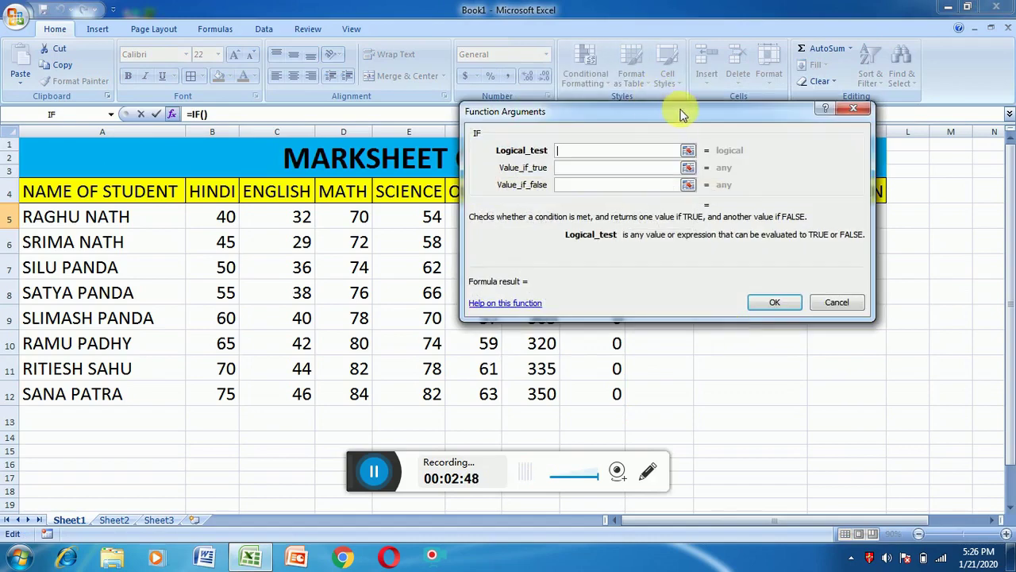
{"action": "mouse_move", "coordinate": [676, 112]}
{"action": "left_mouse_down"}
{"action": "mouse_move", "coordinate": [389, 194]}
{"action": "mouse_move", "coordinate": [336, 190]}
{"action": "left_mouse_up"}
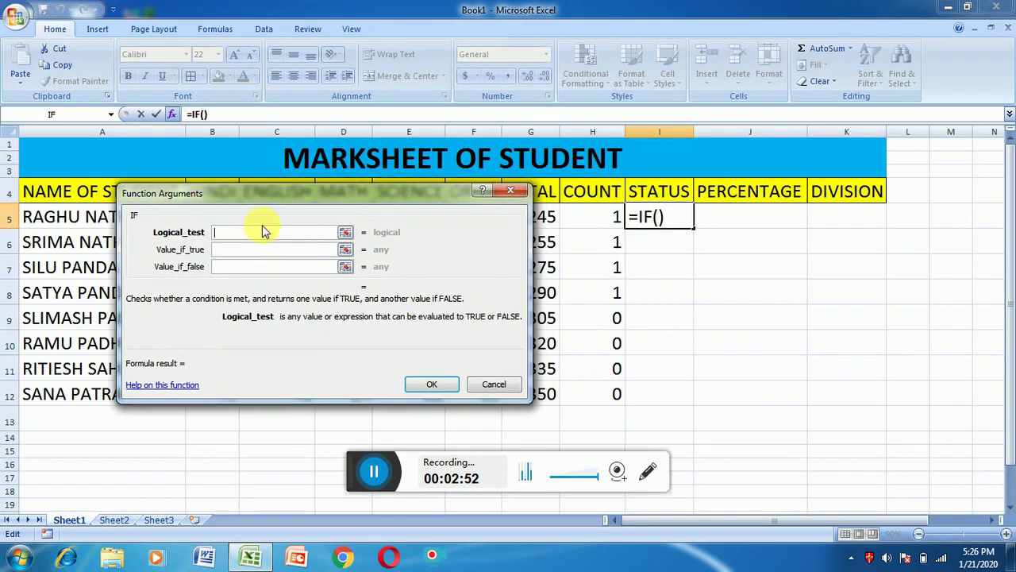
{"action": "left_click", "coordinate": [231, 232]}
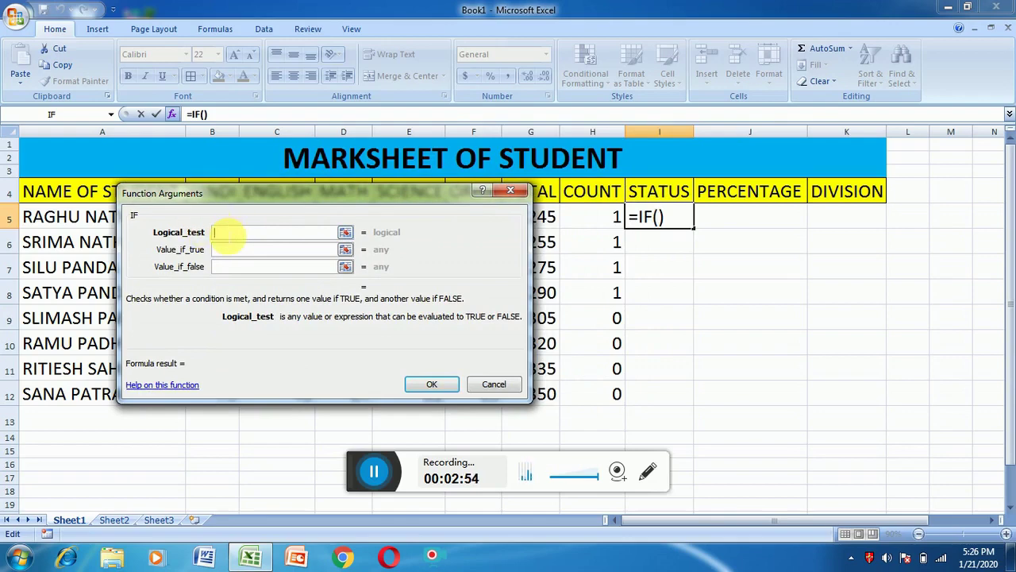
{"action": "left_click", "coordinate": [607, 223]}
{"action": "type", "text": "="}
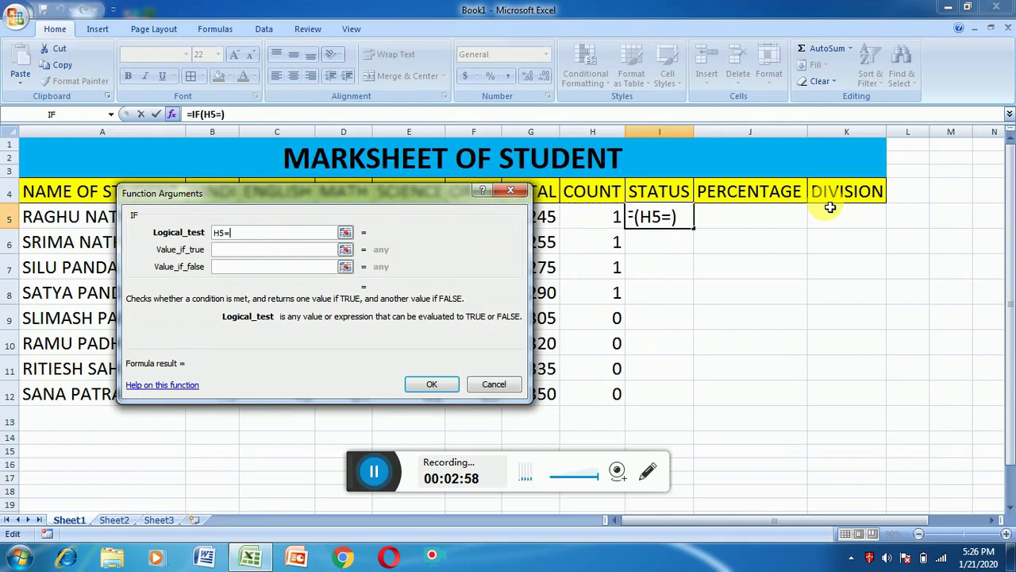
{"action": "type", "text": "0"}
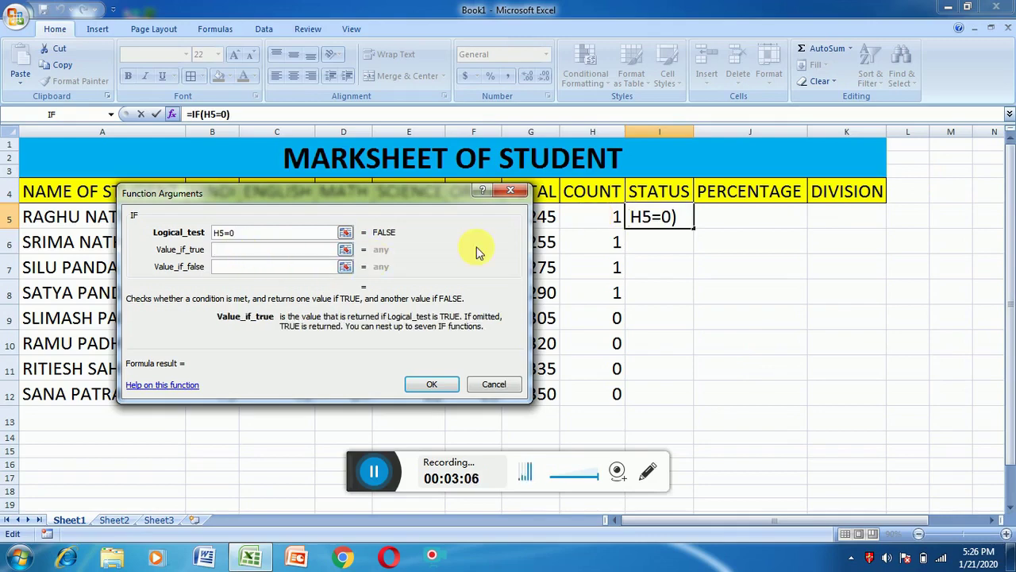
{"action": "type", "text": "PA"}
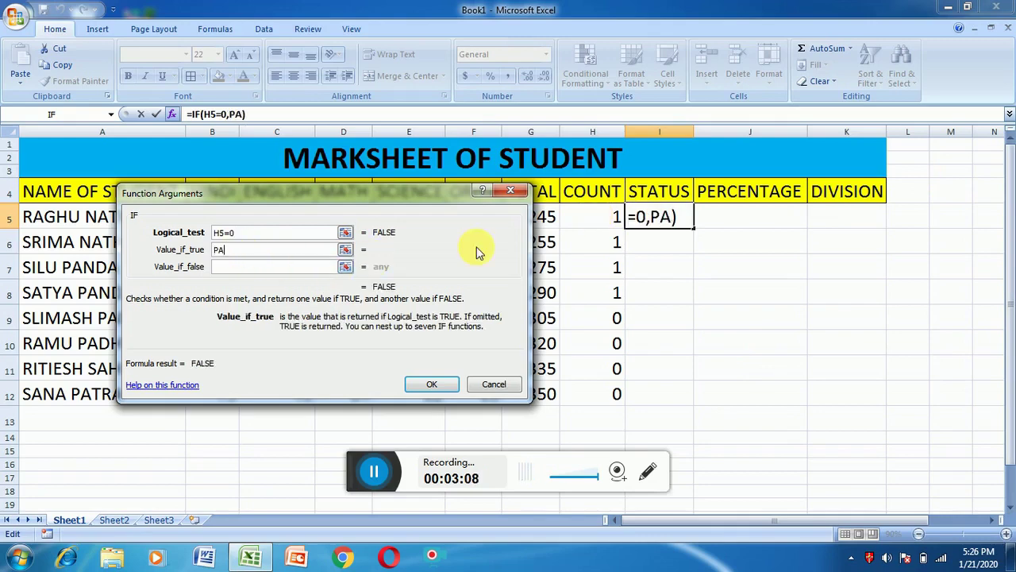
{"action": "type", "text": "SS"}
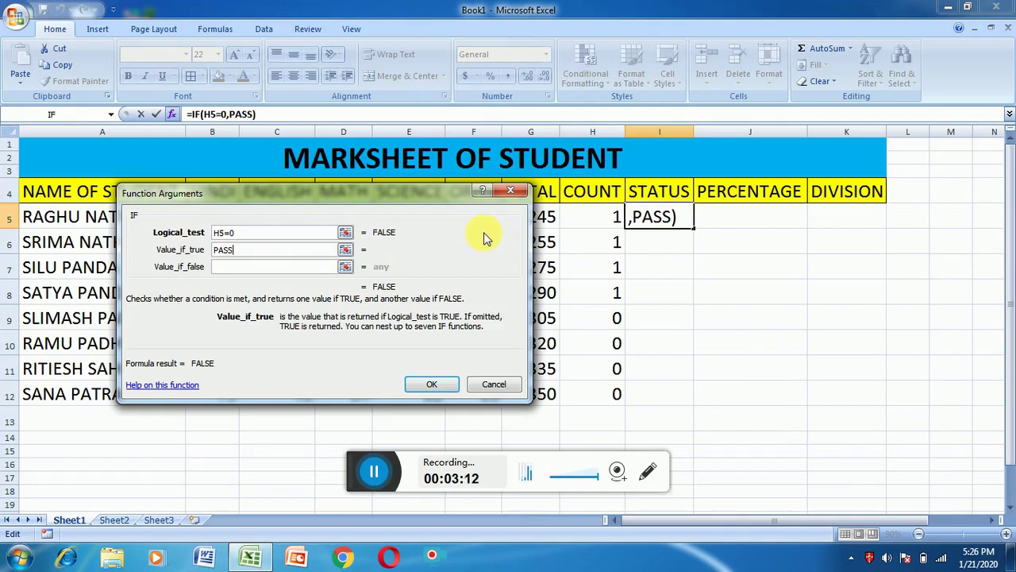
{"action": "left_click", "coordinate": [184, 270]}
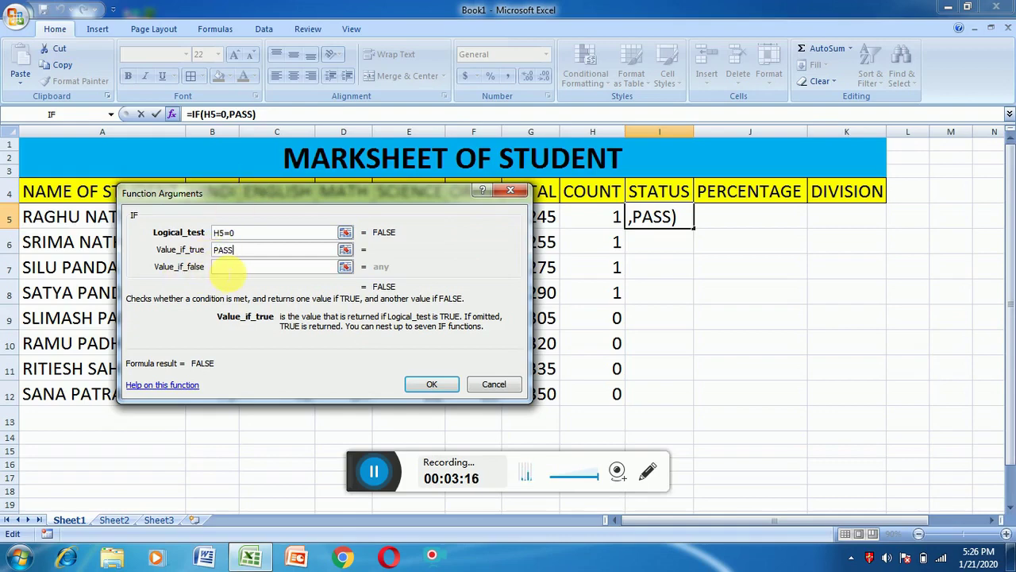
{"action": "left_click", "coordinate": [222, 267]}
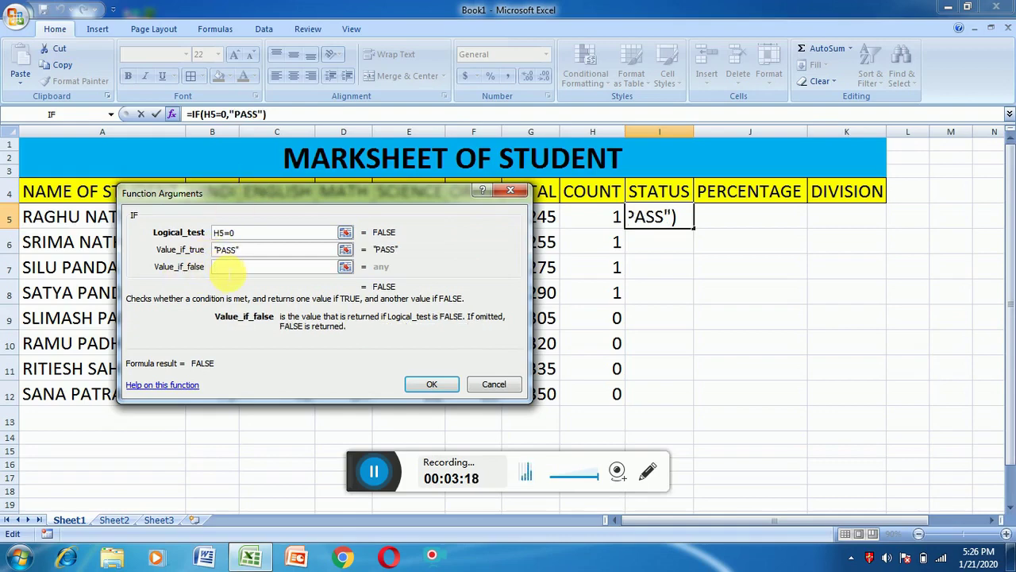
{"action": "left_click", "coordinate": [51, 115]}
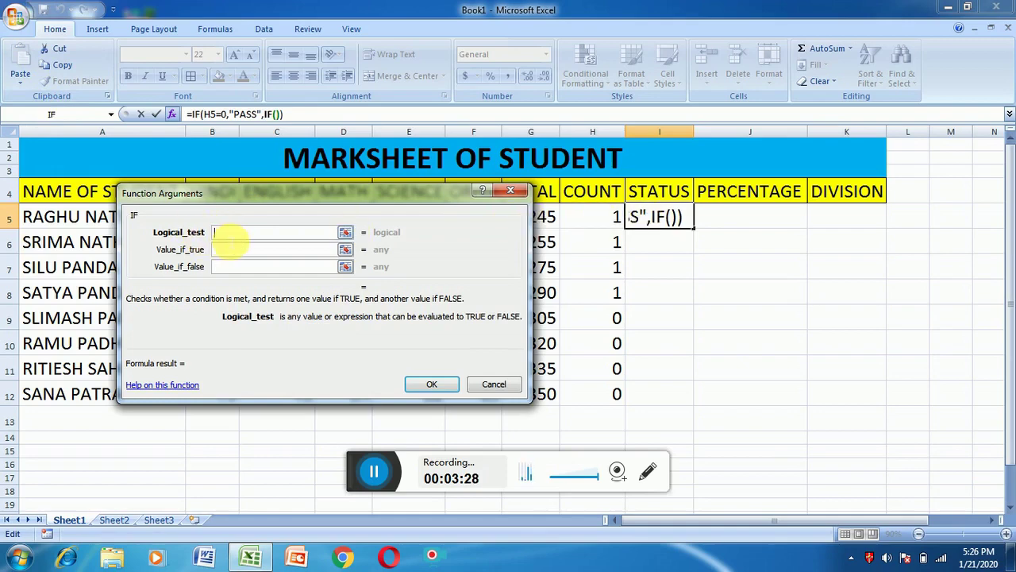
Complete the nested IF: H5=1 gives SUPPLEMANTRY, otherwise FAIL
{"action": "left_click", "coordinate": [599, 226]}
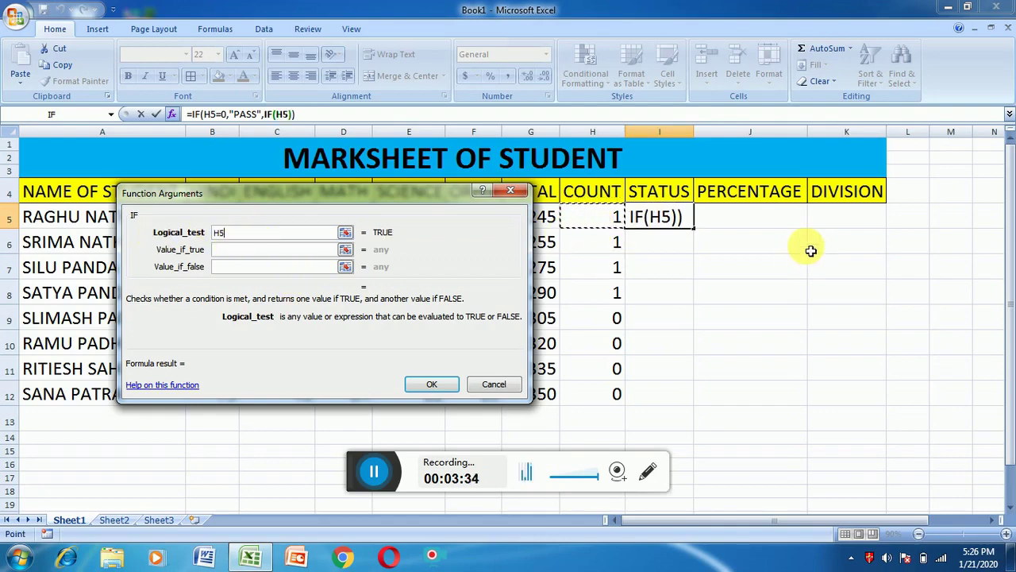
{"action": "type", "text": "=1"}
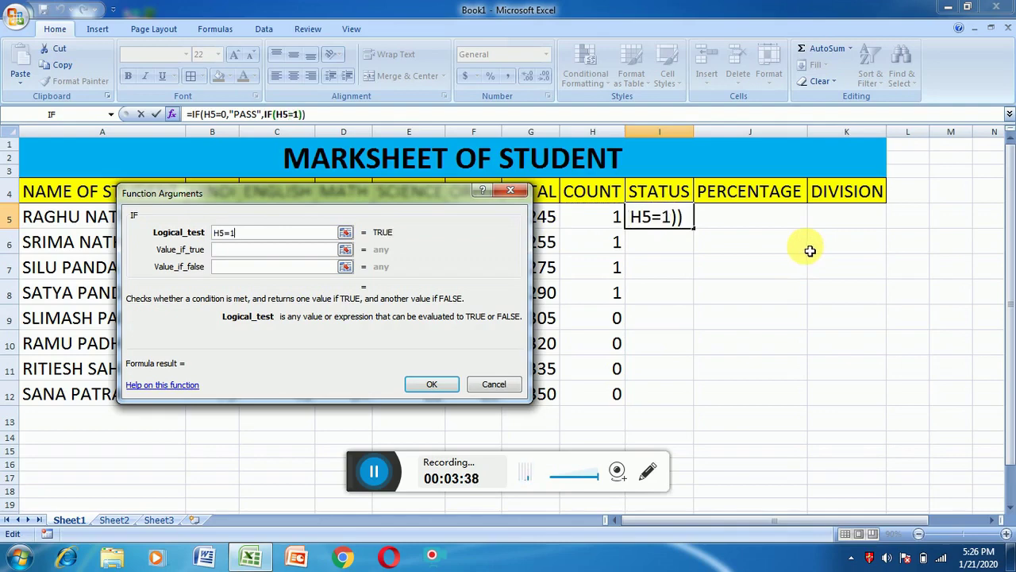
{"action": "left_click", "coordinate": [243, 249]}
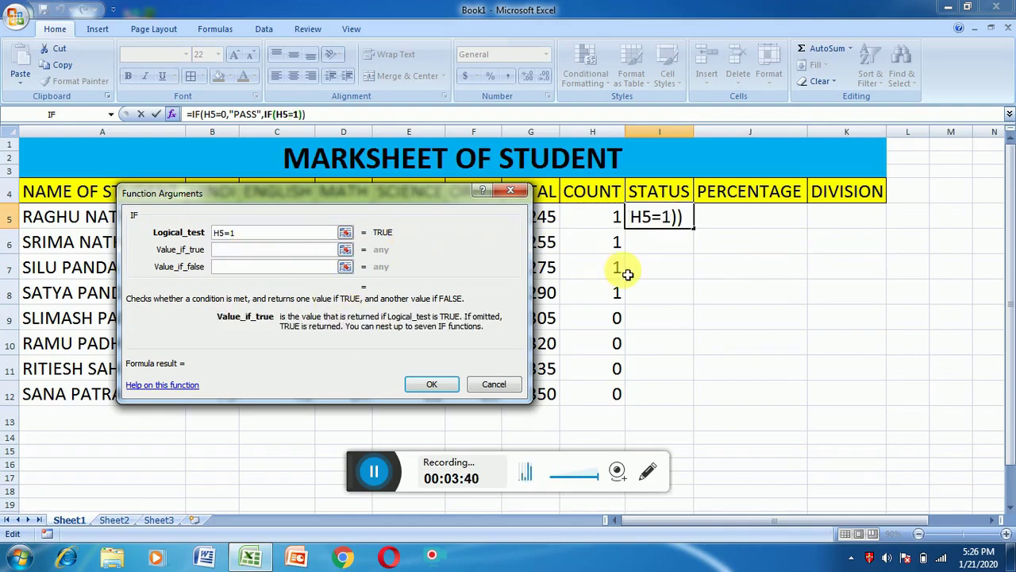
{"action": "type", "text": "SUPPL"}
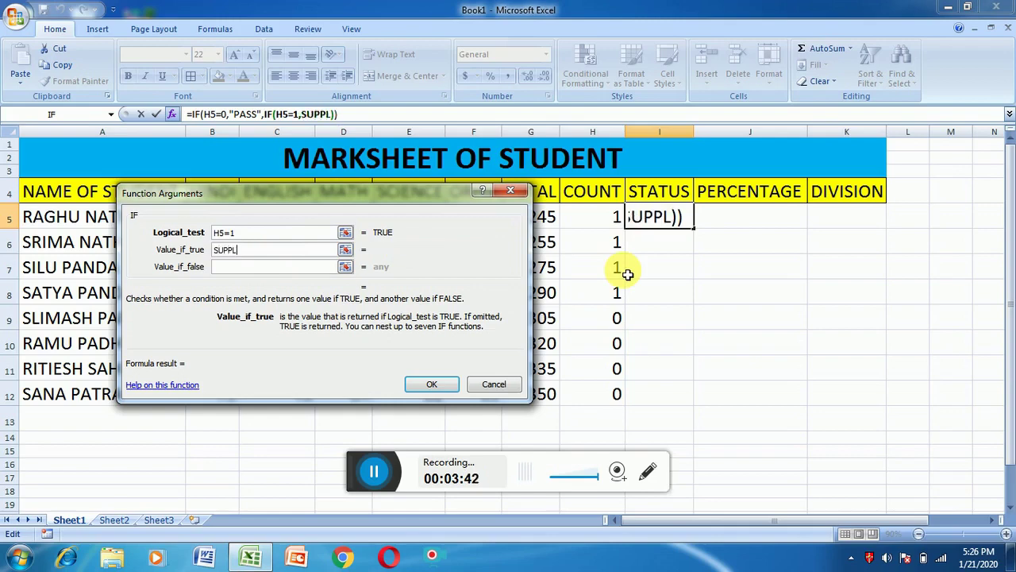
{"action": "type", "text": "EMANTRY"}
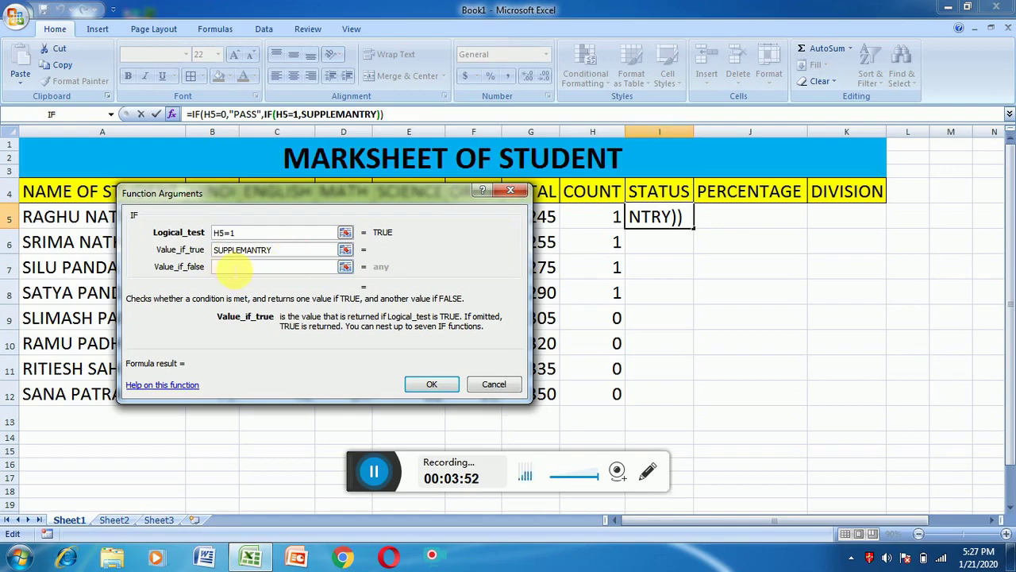
{"action": "left_click", "coordinate": [234, 268]}
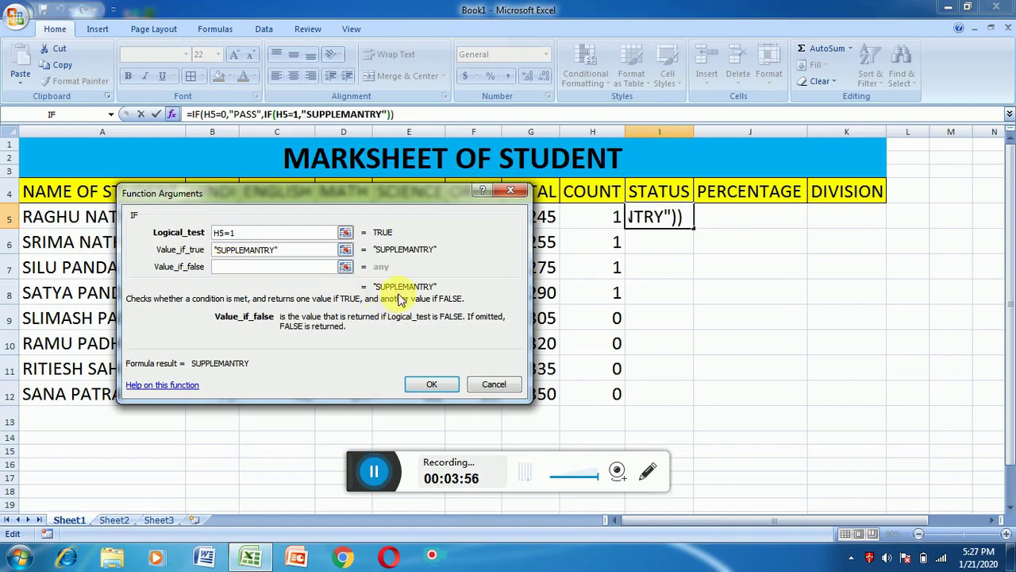
{"action": "type", "text": "FAIL"}
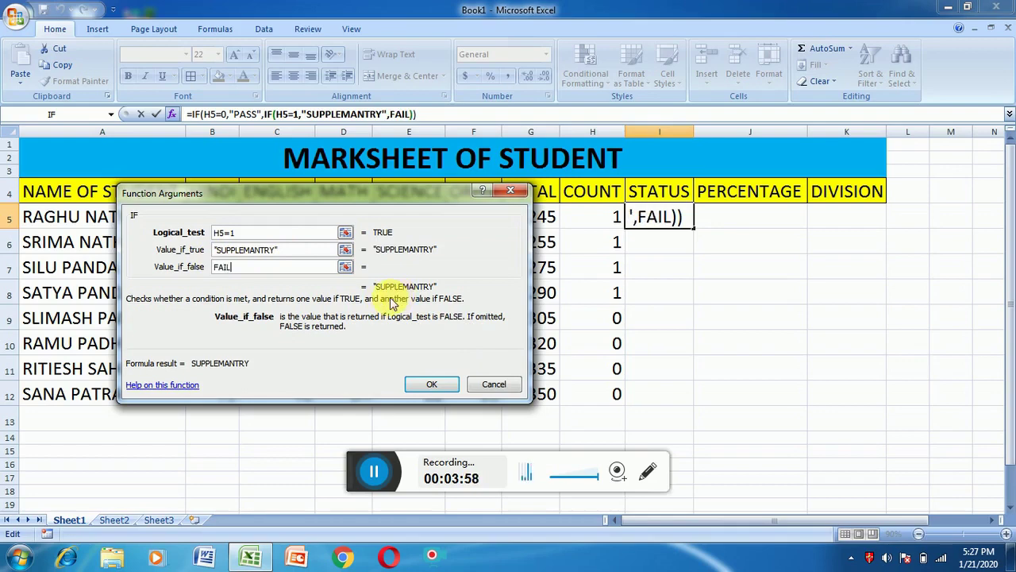
{"action": "left_click", "coordinate": [432, 385]}
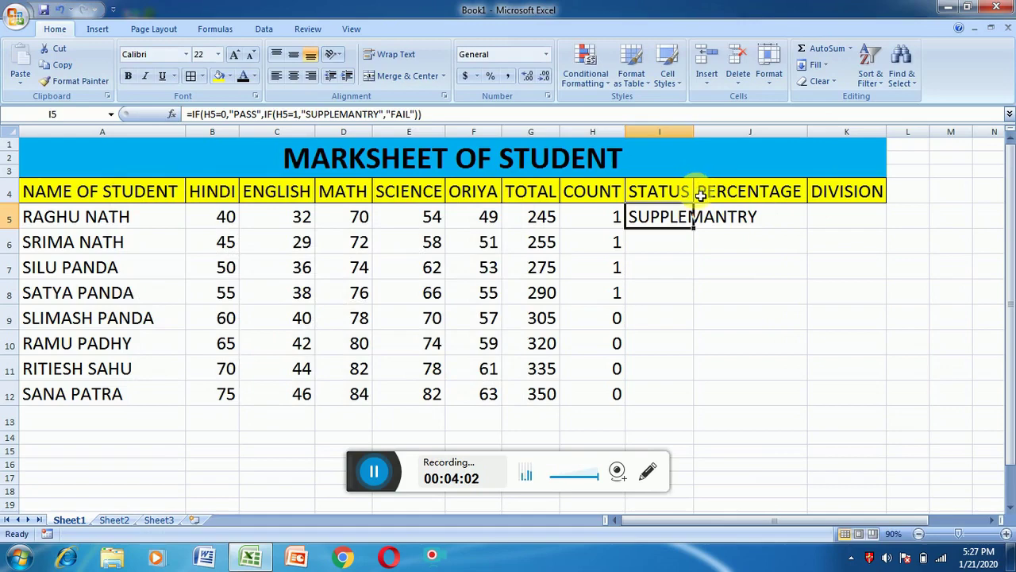
Autofit the STATUS column width and copy I5's formula down to I12
{"action": "left_click", "coordinate": [697, 166]}
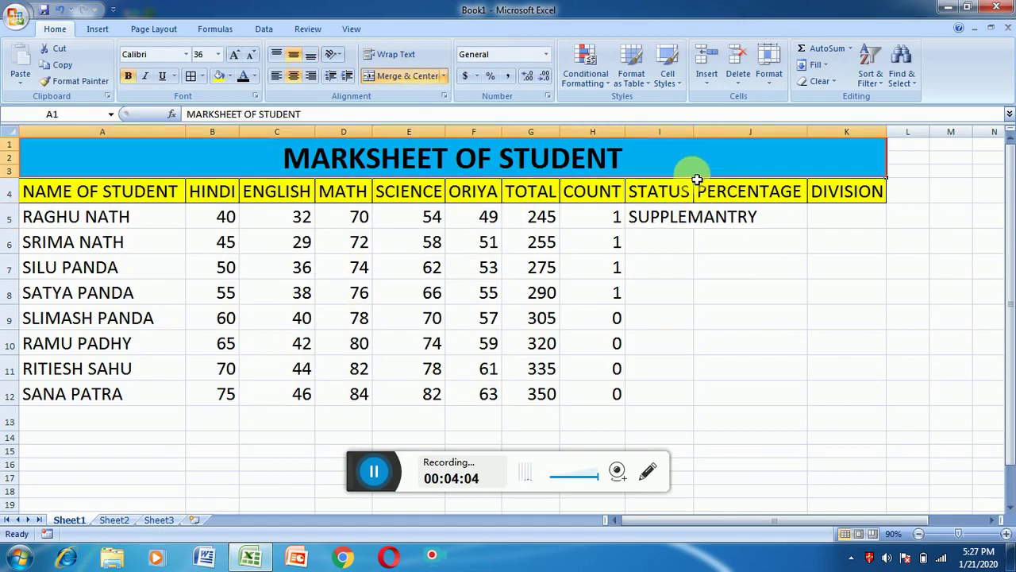
{"action": "double_click", "coordinate": [695, 133]}
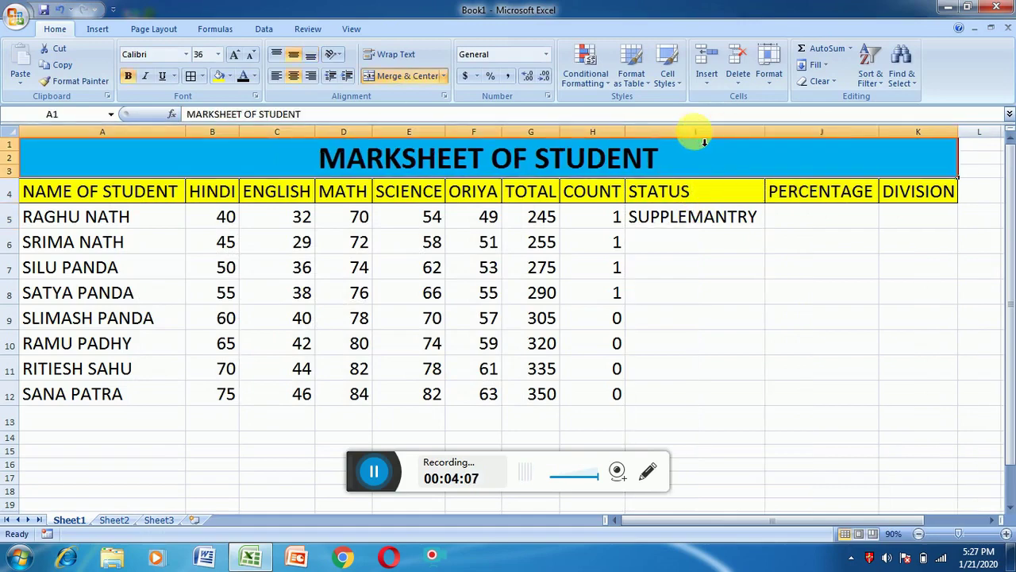
{"action": "left_click", "coordinate": [730, 219]}
{"action": "double_click", "coordinate": [767, 229]}
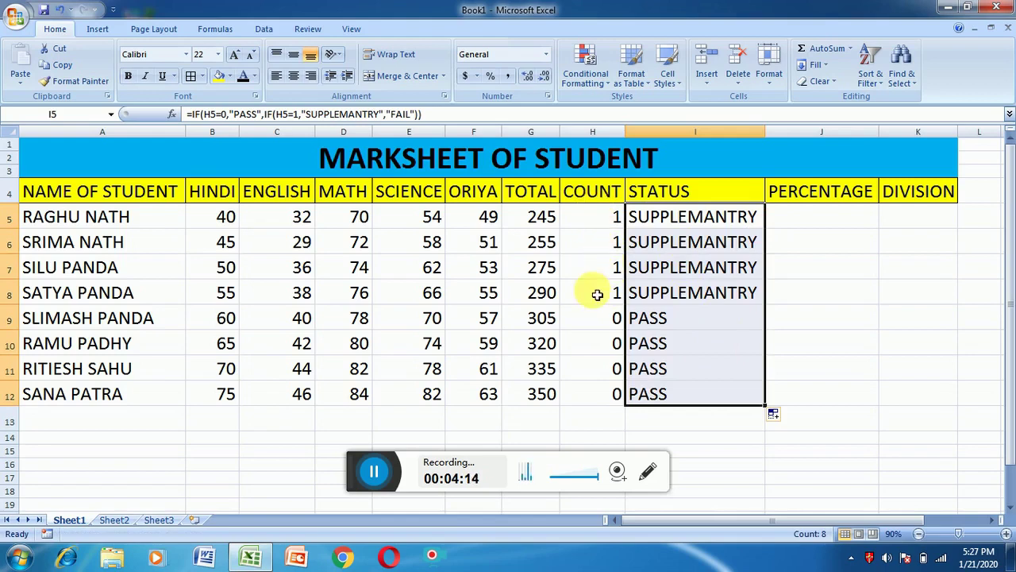
{"action": "left_click", "coordinate": [677, 321]}
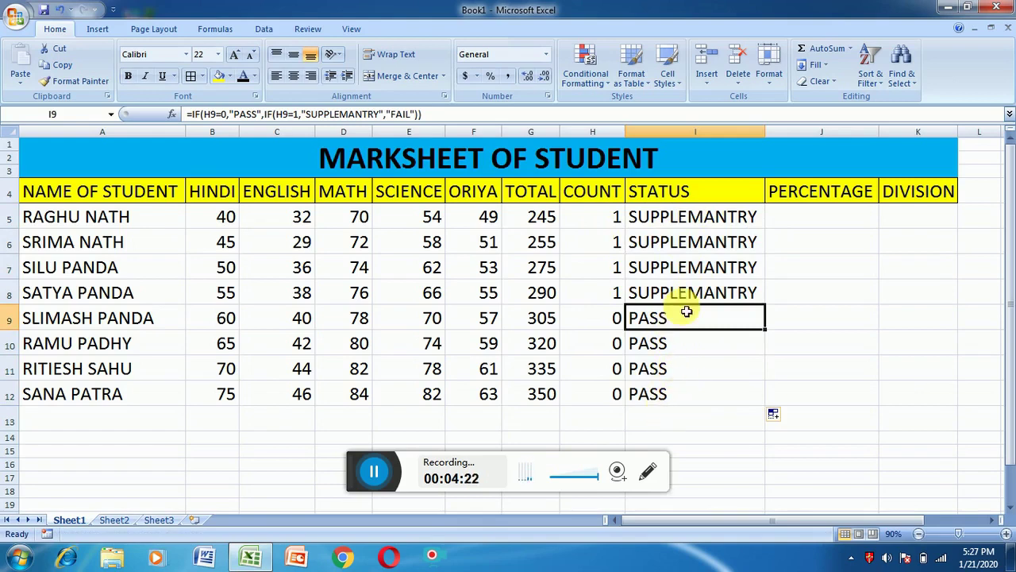
{"action": "left_click", "coordinate": [786, 223]}
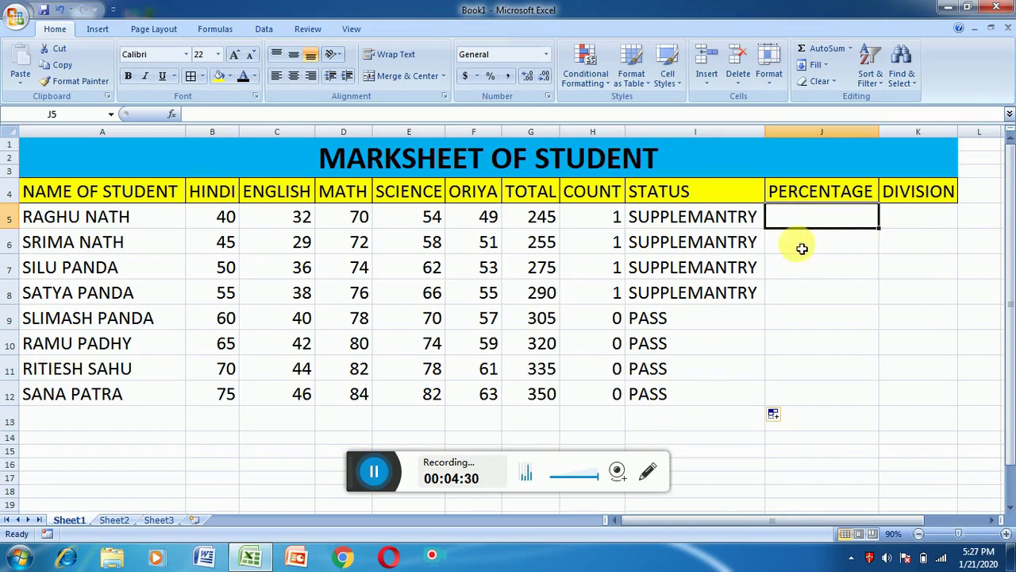
Enter =G5*100/500 in J5 and fill the percentage down to J12
{"action": "type", "text": "="}
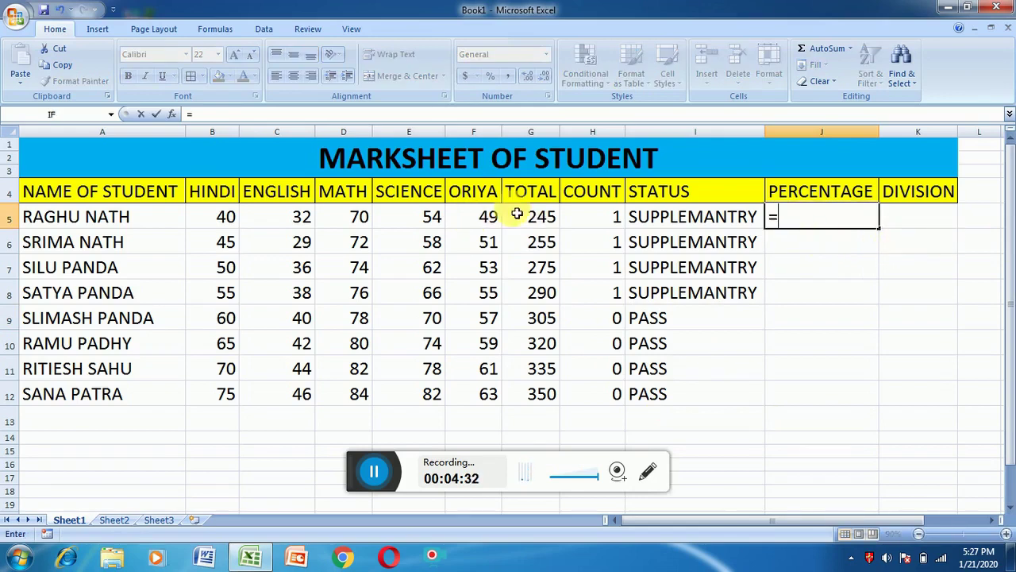
{"action": "left_click", "coordinate": [529, 219]}
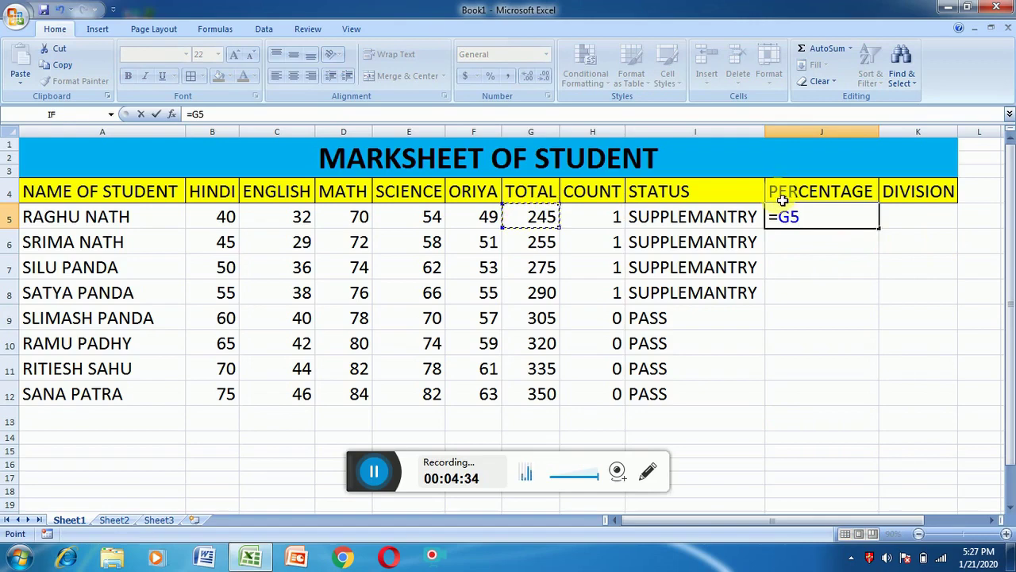
{"action": "type", "text": "*"}
{"action": "type", "text": "100/"}
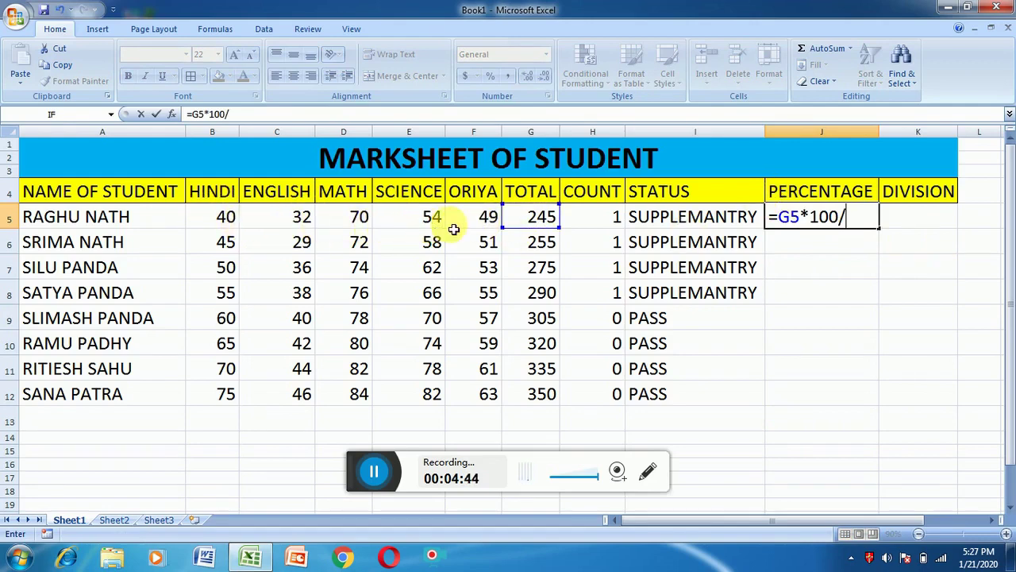
{"action": "type", "text": "5"}
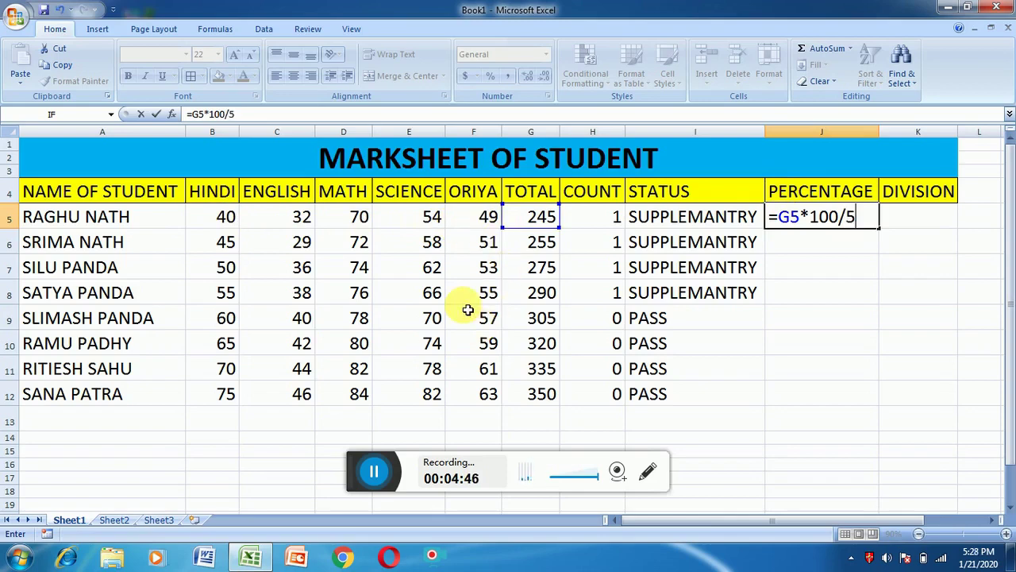
{"action": "type", "text": "00"}
{"action": "key", "text": "Return"}
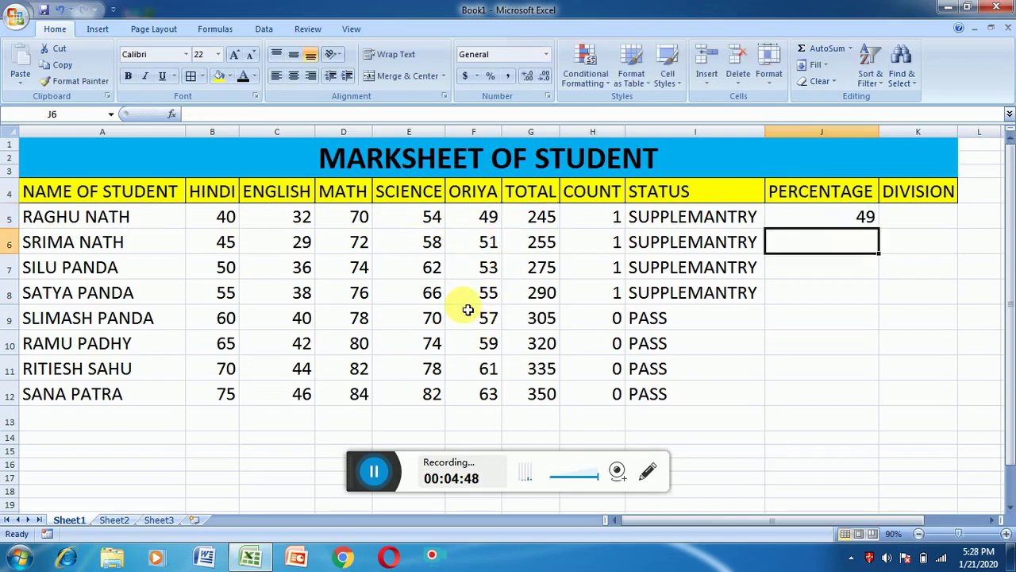
{"action": "left_click", "coordinate": [840, 212]}
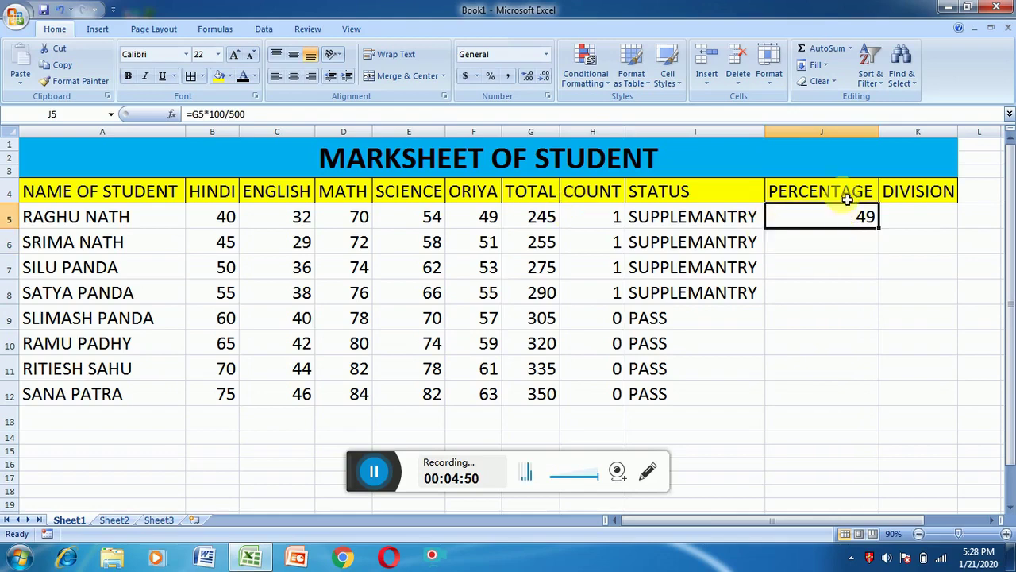
{"action": "double_click", "coordinate": [884, 235]}
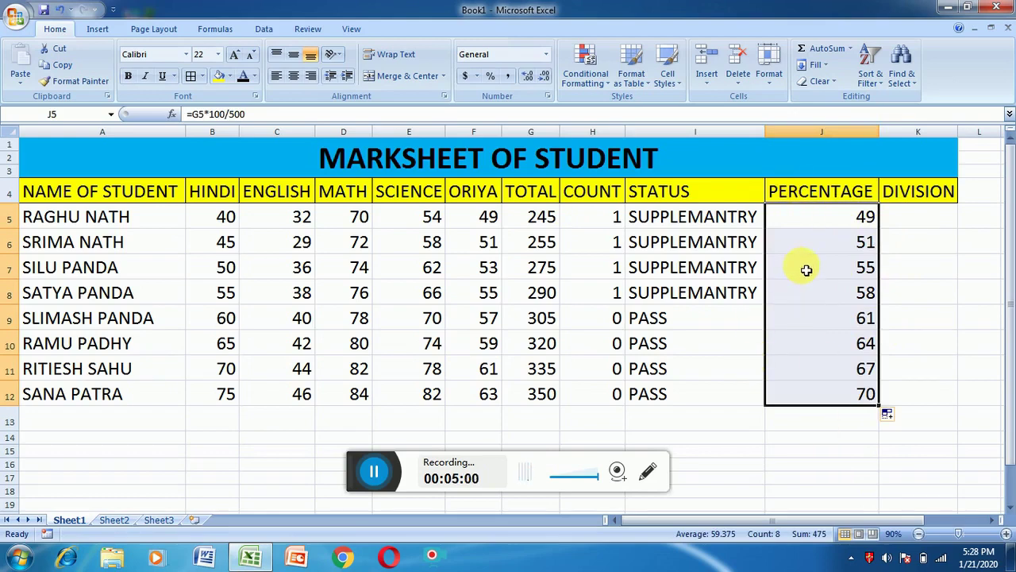
{"action": "left_click", "coordinate": [923, 227]}
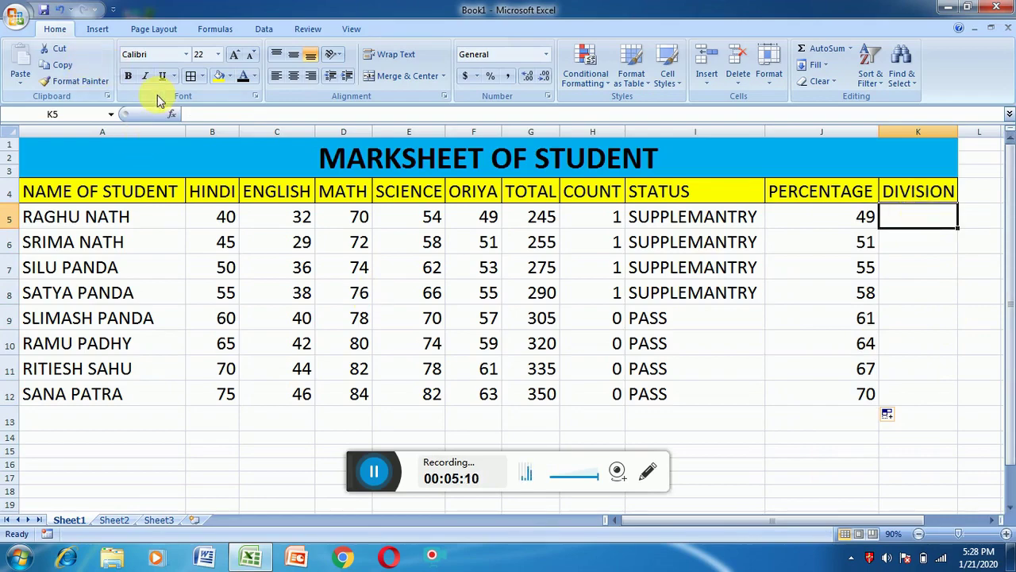
Build K5's IF with test J5>60 returning FIRST, and nest a second IF as the false result
{"action": "left_click", "coordinate": [173, 113]}
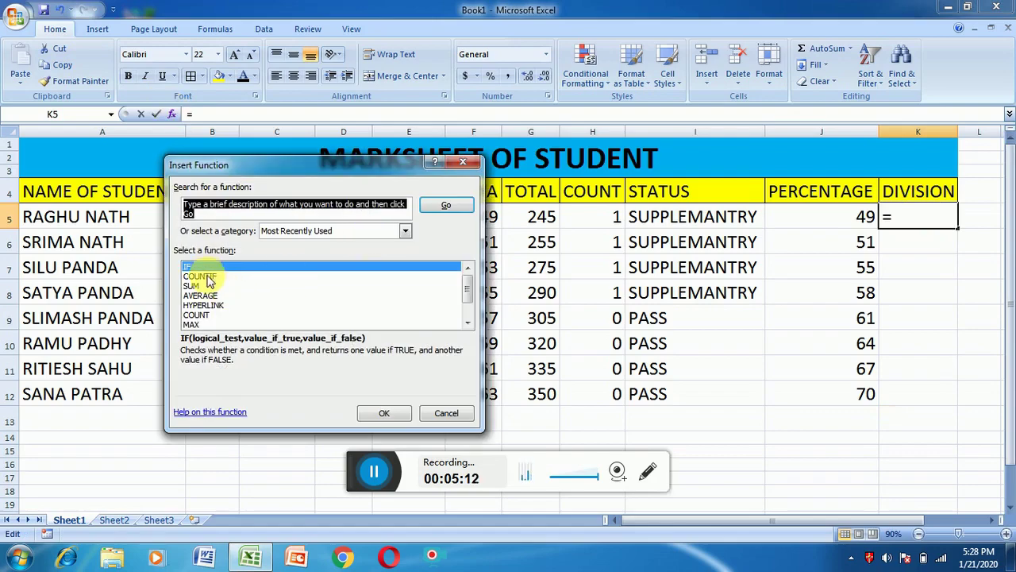
{"action": "left_click", "coordinate": [383, 413]}
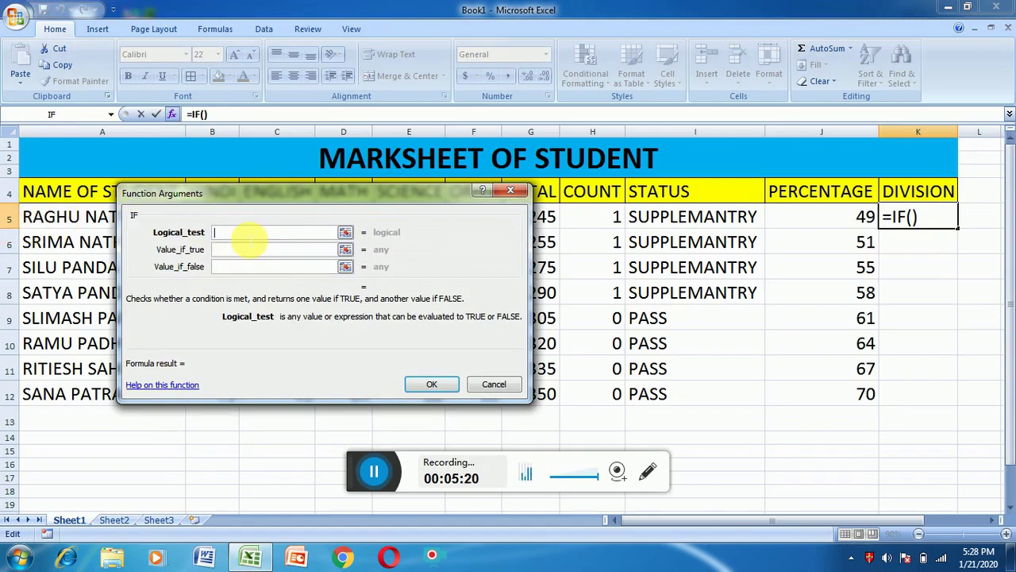
{"action": "left_click", "coordinate": [851, 223]}
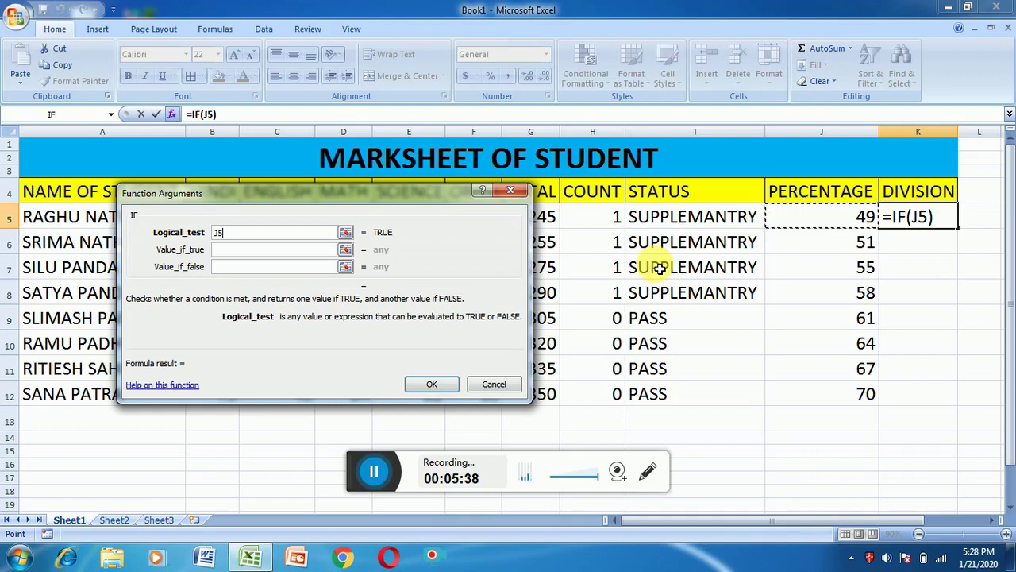
{"action": "type", "text": ">"}
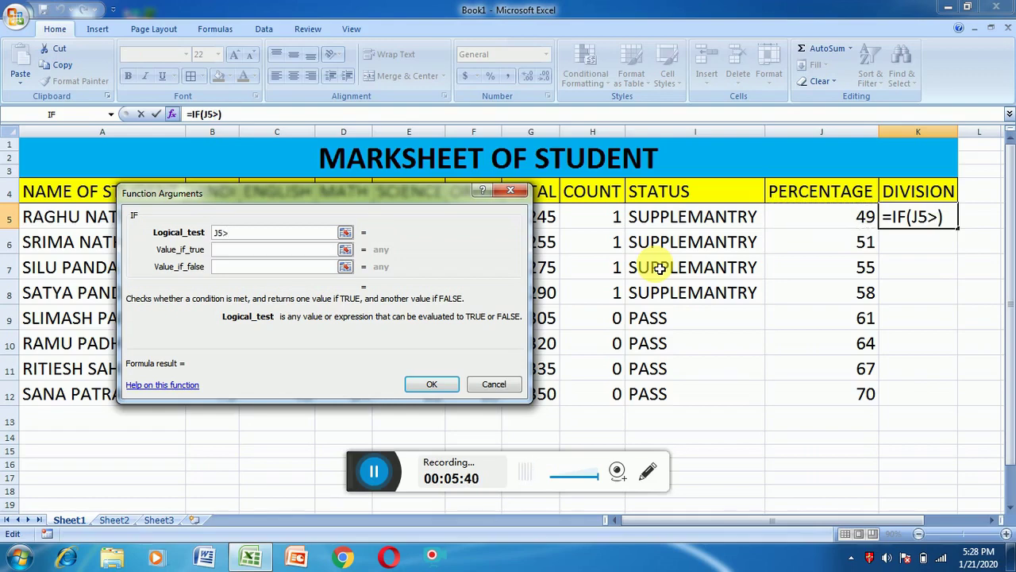
{"action": "type", "text": "60"}
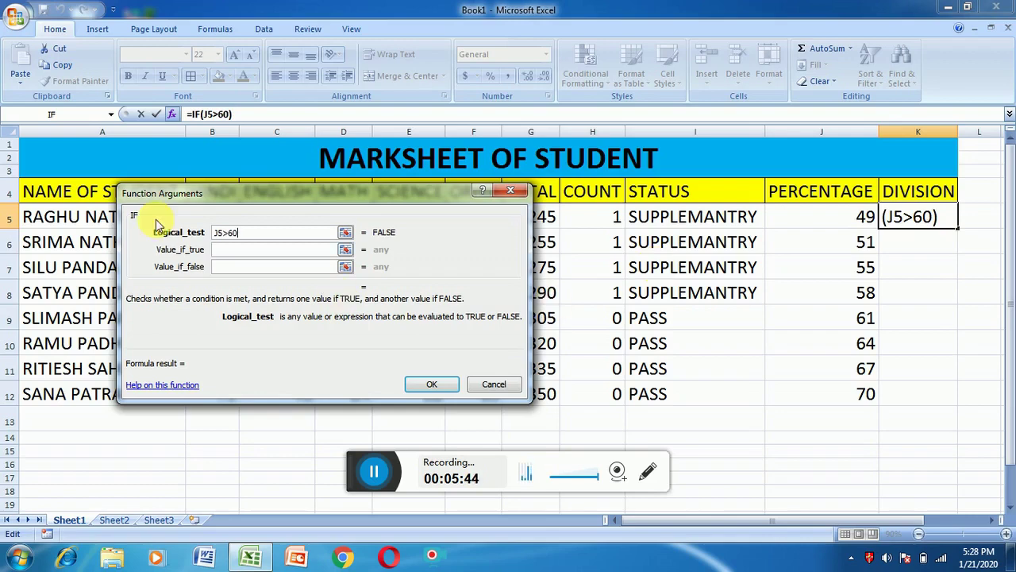
{"action": "left_click", "coordinate": [231, 249]}
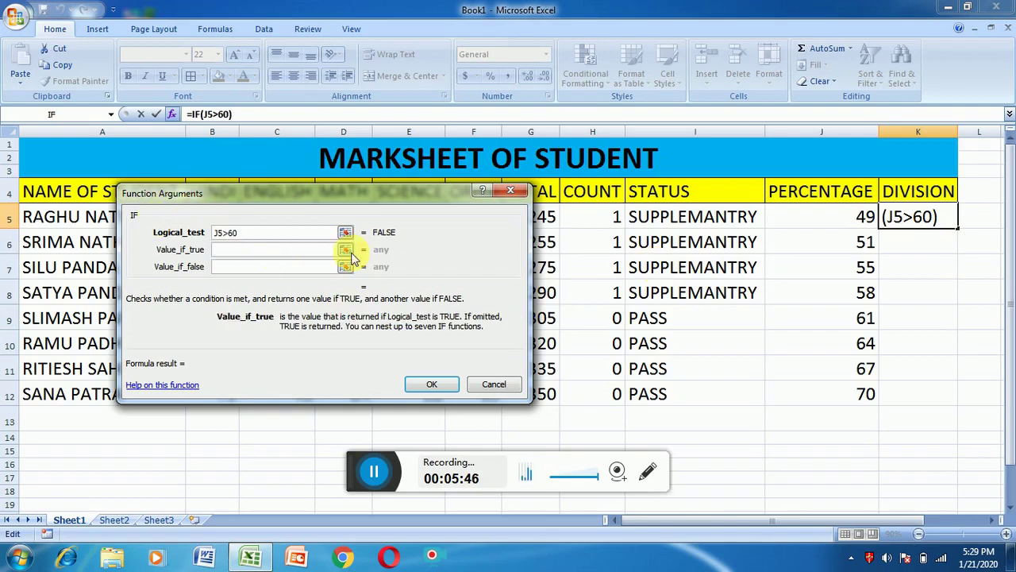
{"action": "type", "text": "FIRST"}
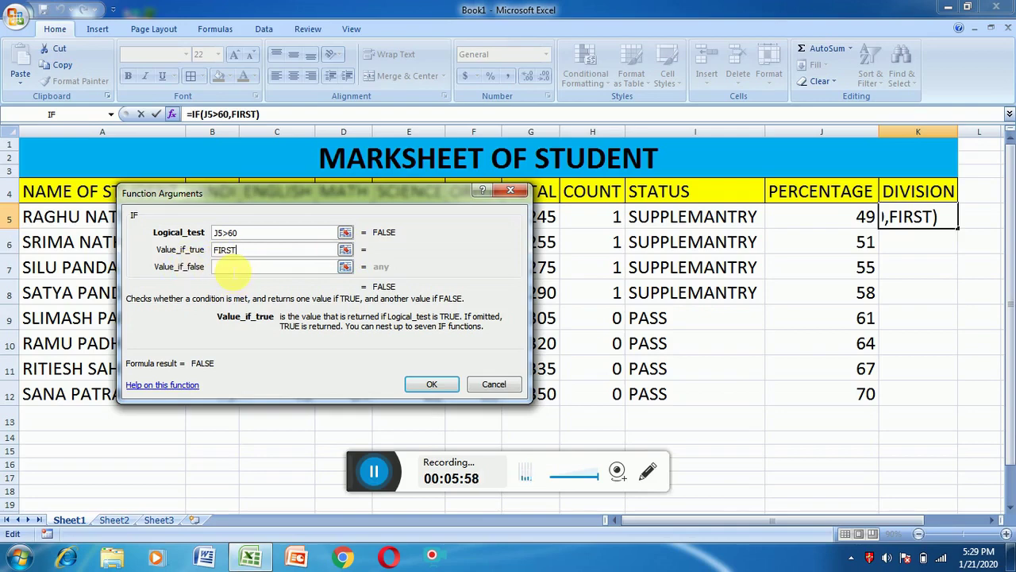
{"action": "left_click", "coordinate": [236, 267]}
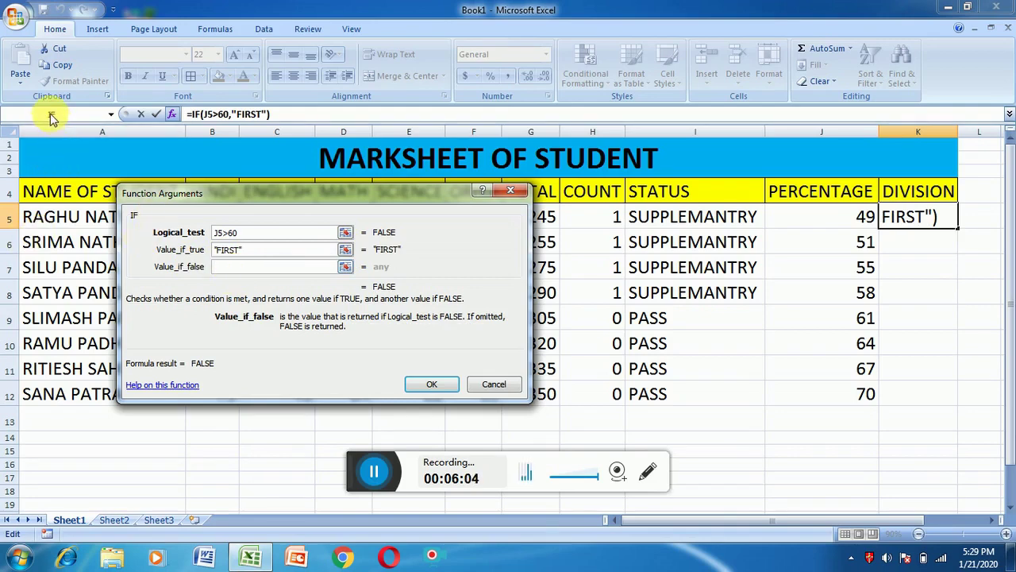
{"action": "left_click", "coordinate": [50, 115]}
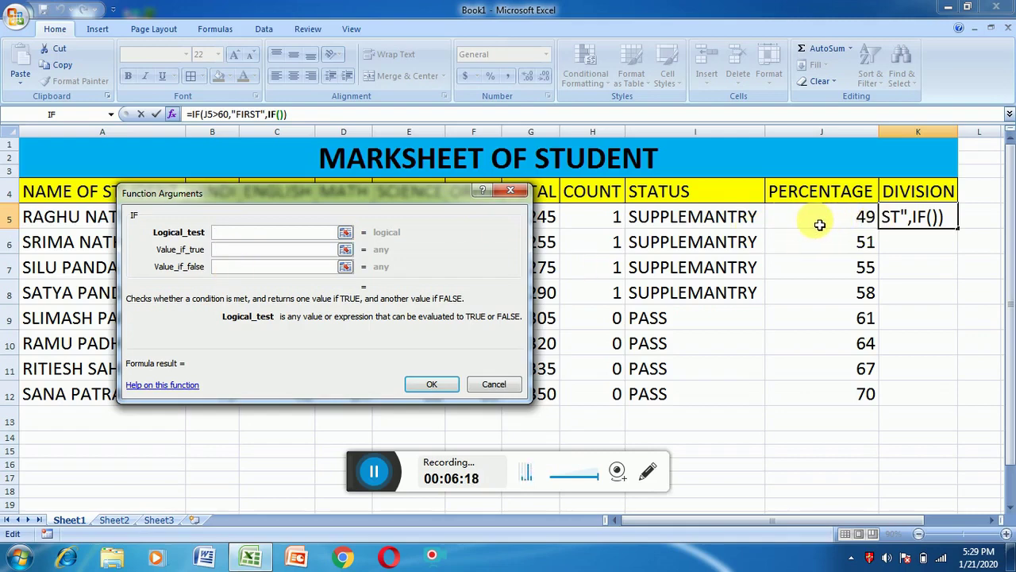
Complete the nested IF: J5>40 gives SECOND, otherwise THIRD
{"action": "left_click", "coordinate": [818, 225]}
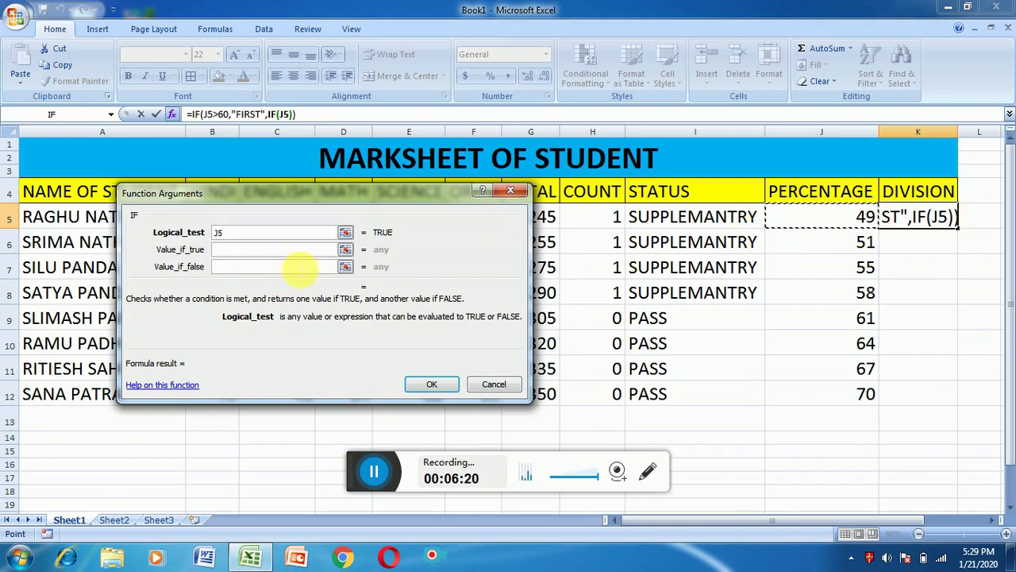
{"action": "type", "text": ">"}
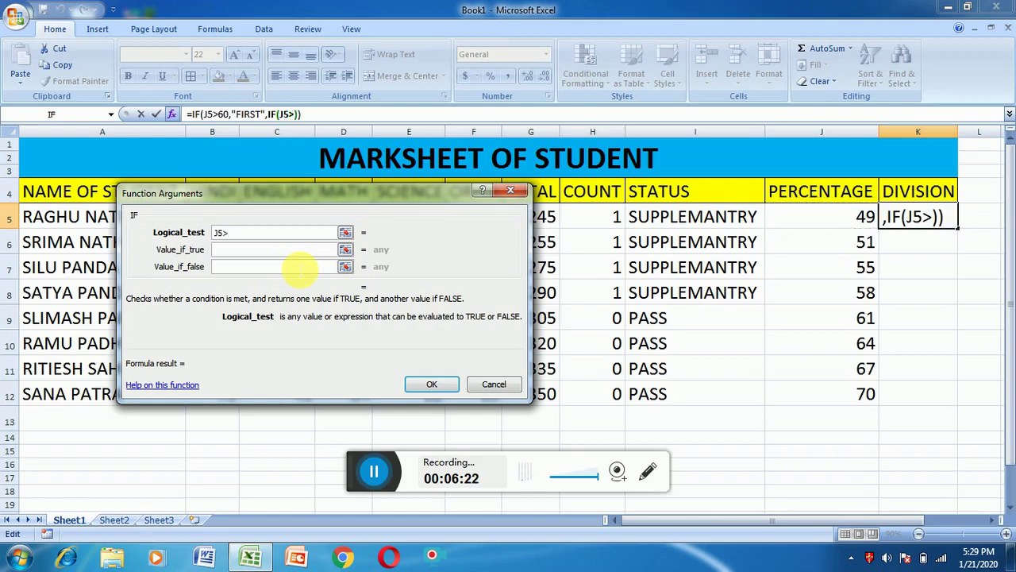
{"action": "type", "text": "40"}
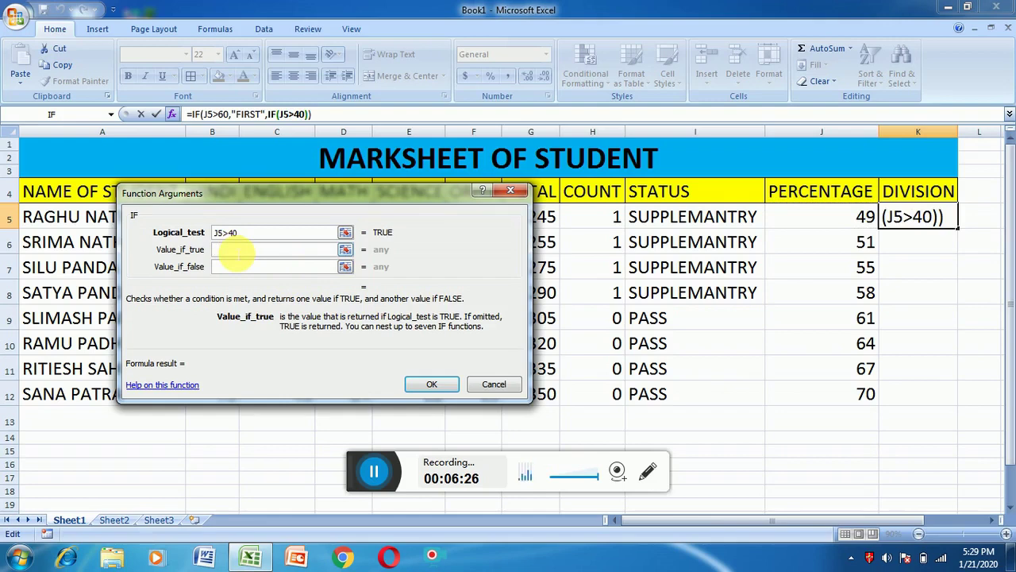
{"action": "type", "text": "SE"}
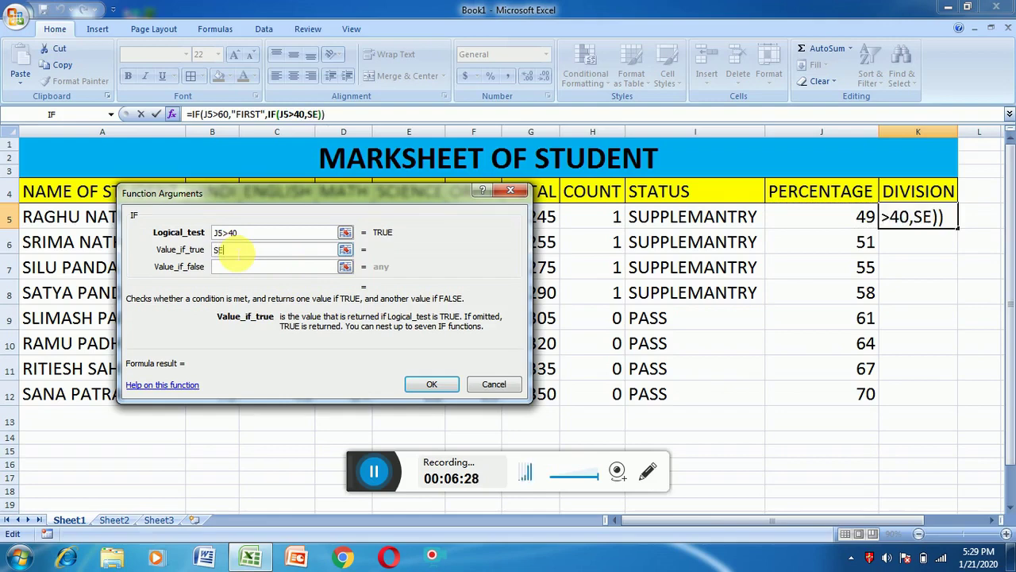
{"action": "type", "text": "COND"}
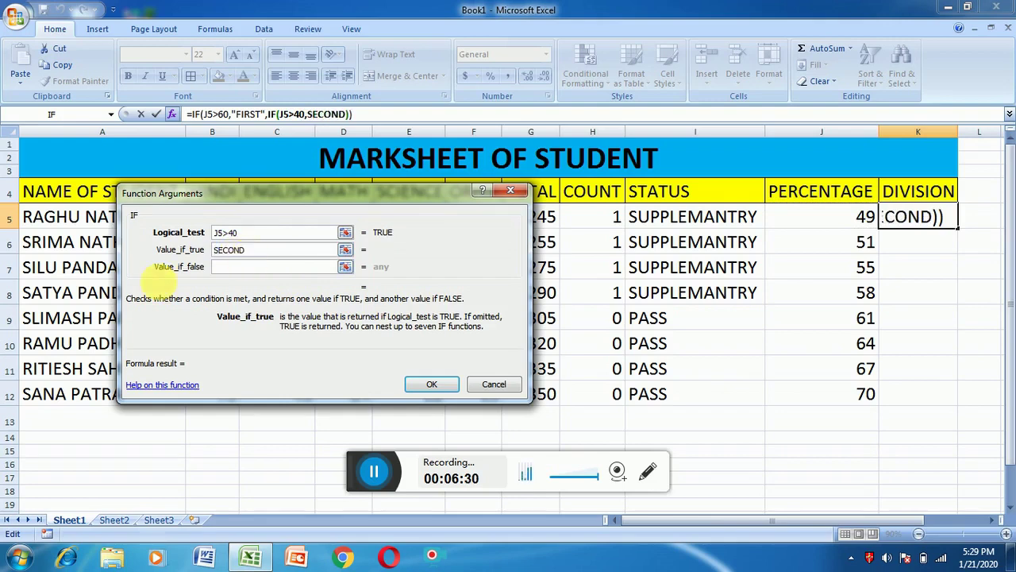
{"action": "left_click", "coordinate": [239, 269]}
{"action": "left_click", "coordinate": [238, 270]}
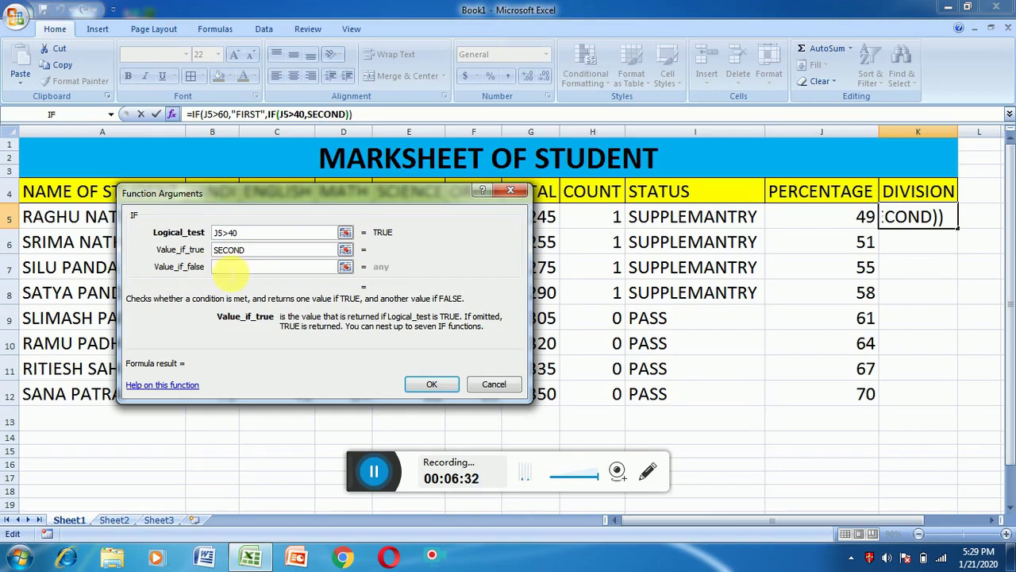
{"action": "type", "text": "TH"}
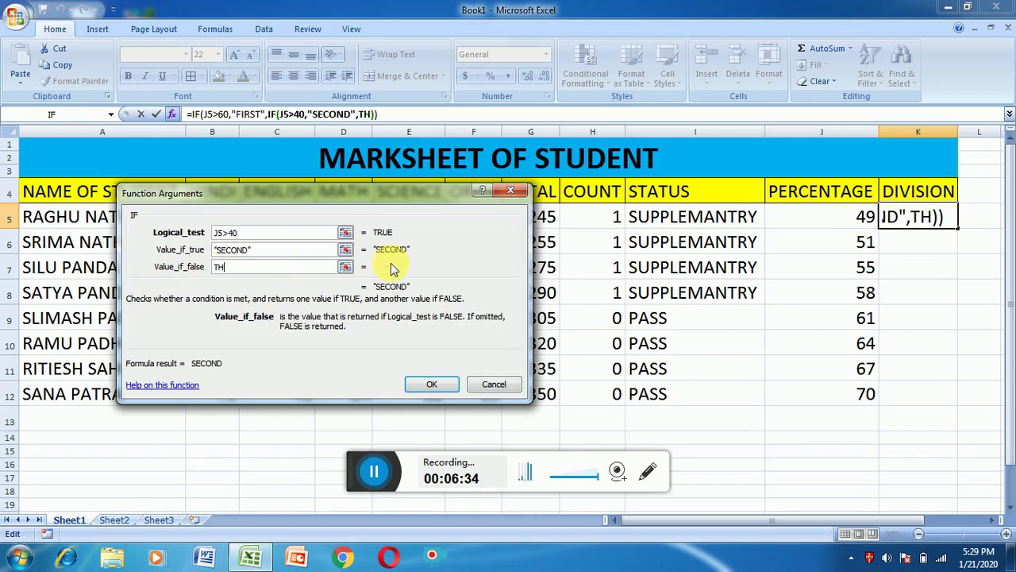
{"action": "type", "text": "IRD"}
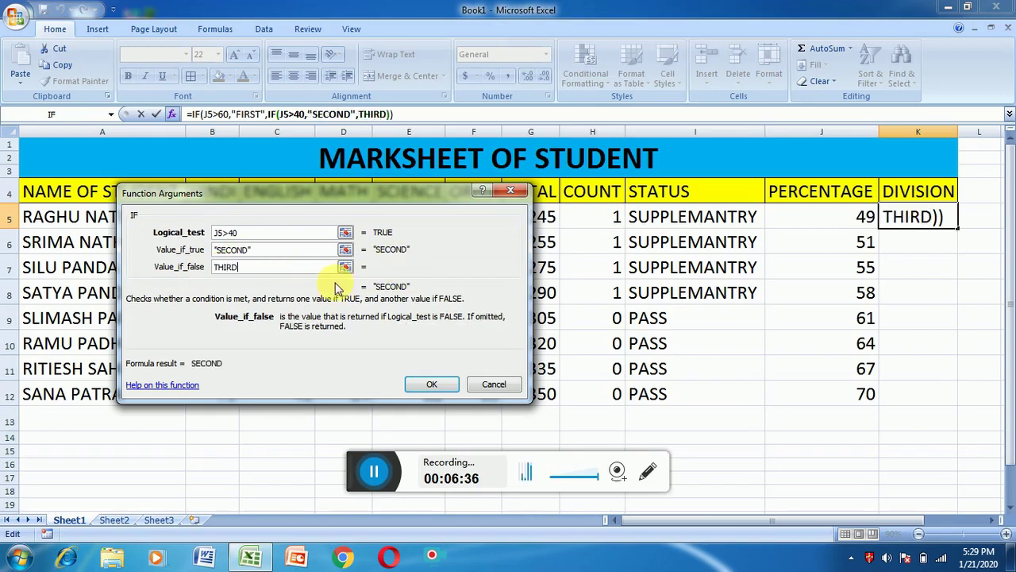
{"action": "left_click", "coordinate": [425, 384]}
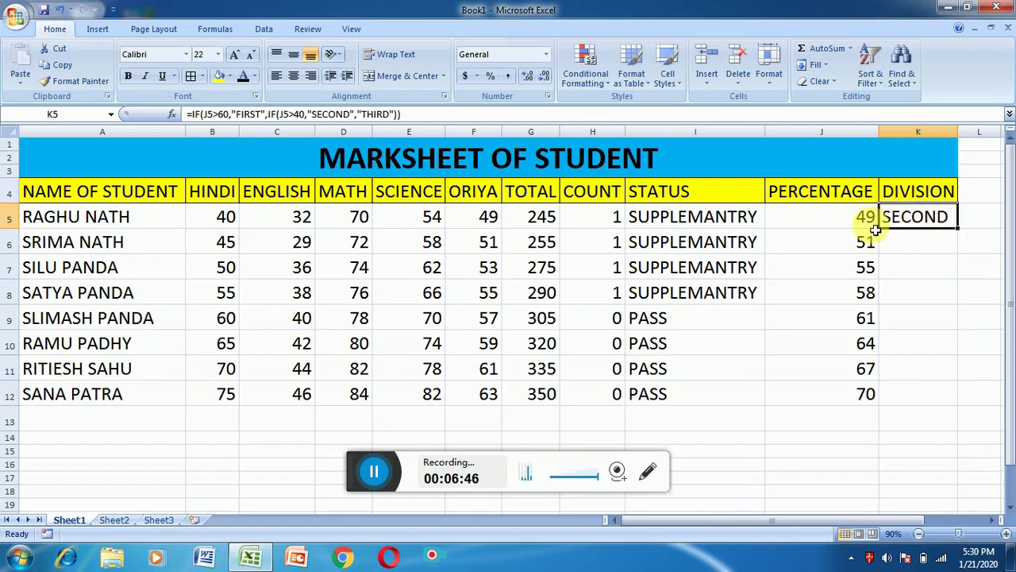
Copy K5's division formula down to K12 and scroll back to column A
{"action": "left_click_drag", "start_coordinate": [962, 233], "coordinate": [963, 234]}
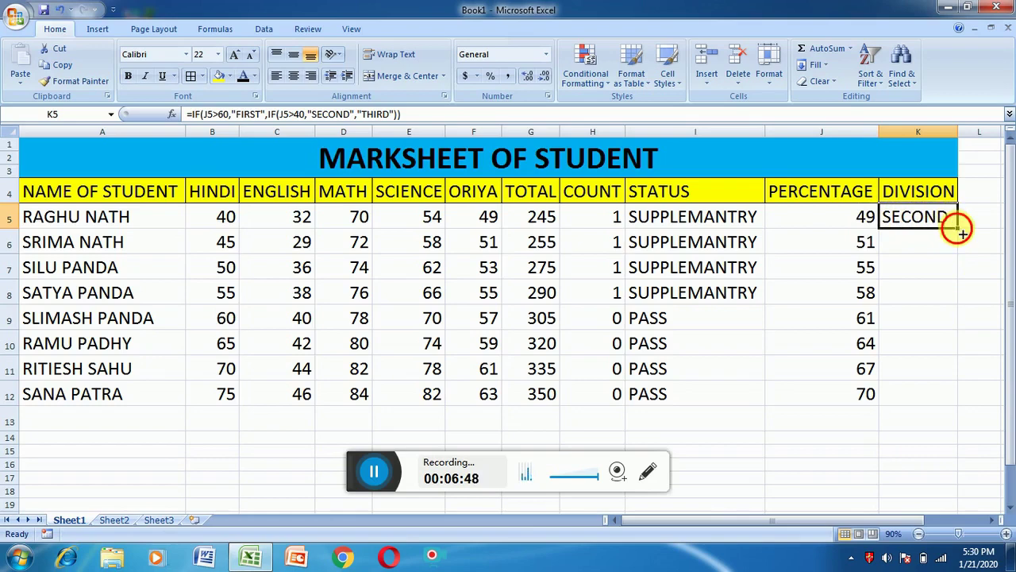
{"action": "double_click", "coordinate": [962, 234]}
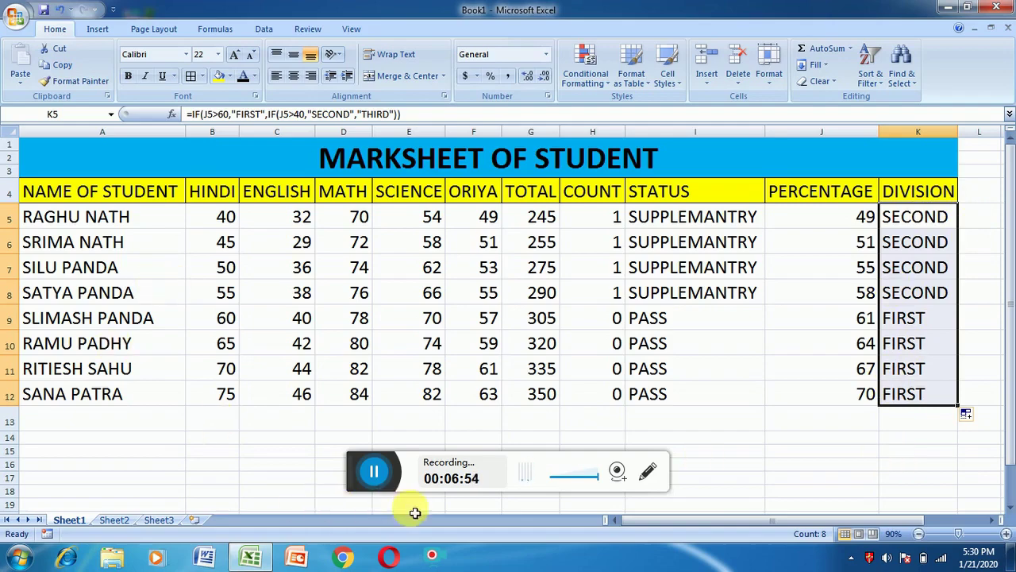
{"action": "left_click_drag", "start_coordinate": [648, 521], "coordinate": [683, 518]}
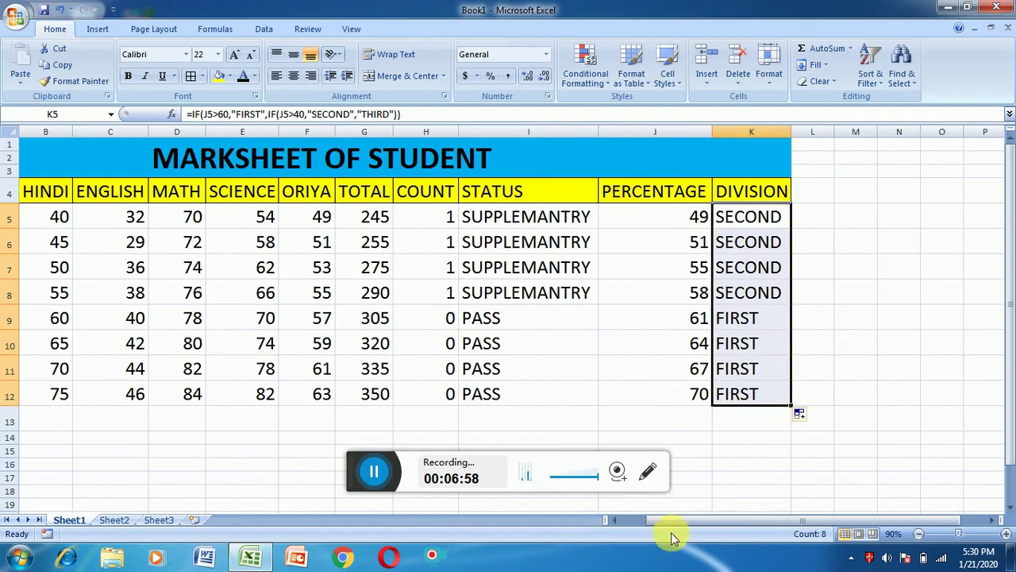
{"action": "left_click_drag", "start_coordinate": [673, 521], "coordinate": [643, 522]}
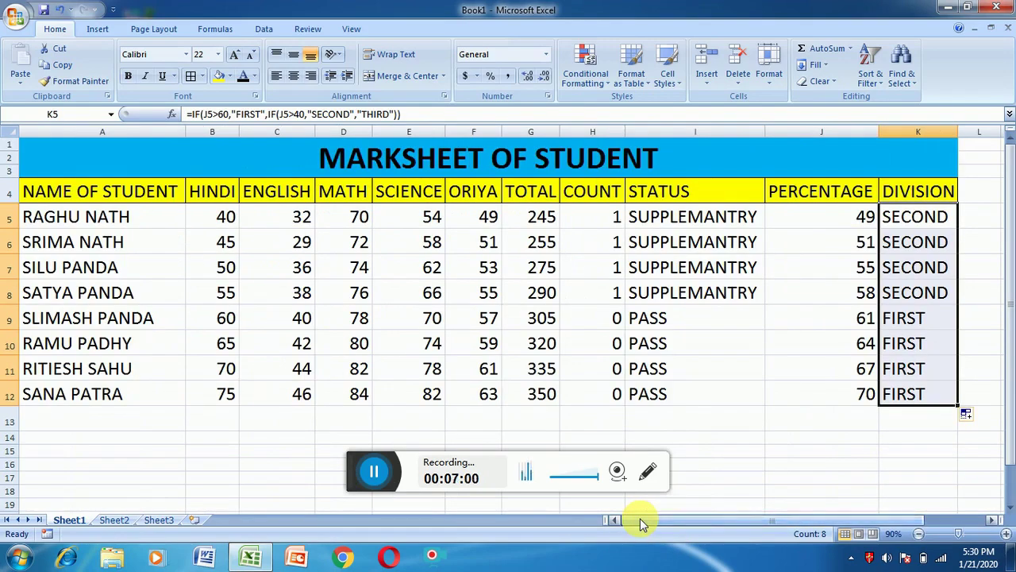